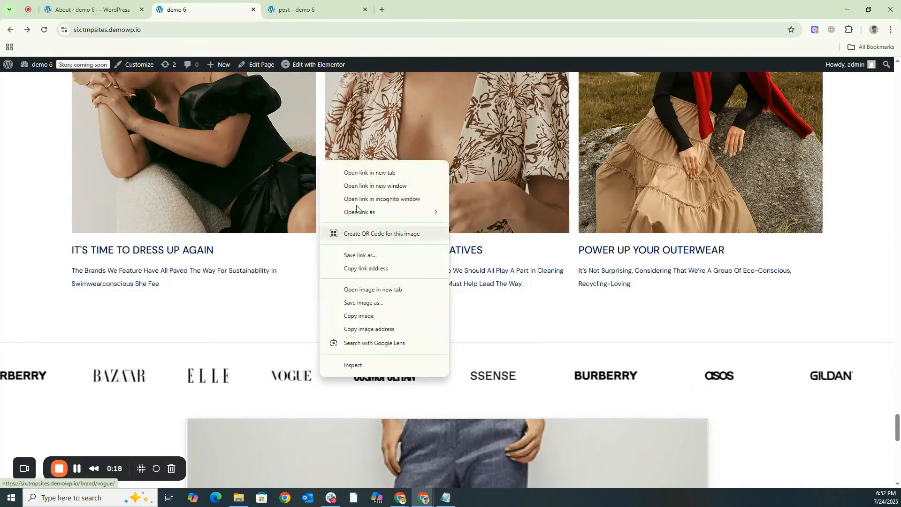
Open the VOGUE brand page from the homepage logo strip in a separate tab and review its products.
left_click(357, 172)
left_click(279, 4)
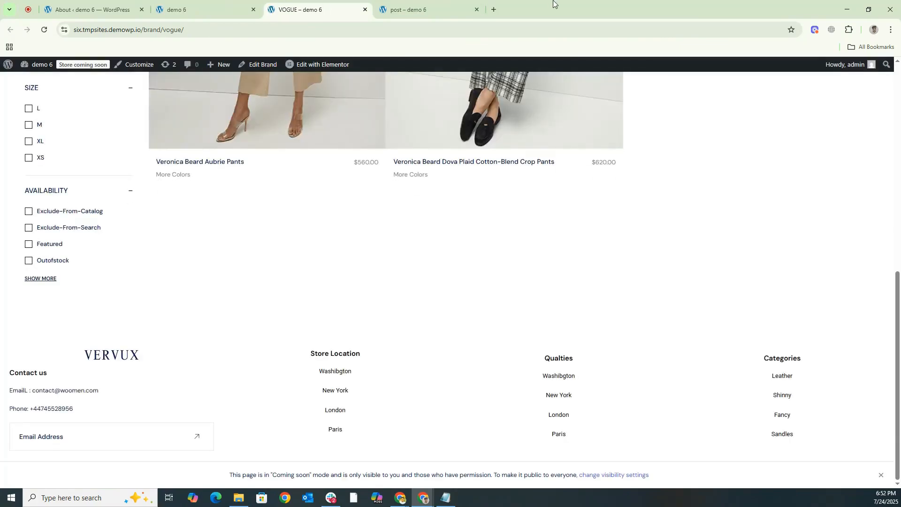
scroll(418, 217, "up", 5)
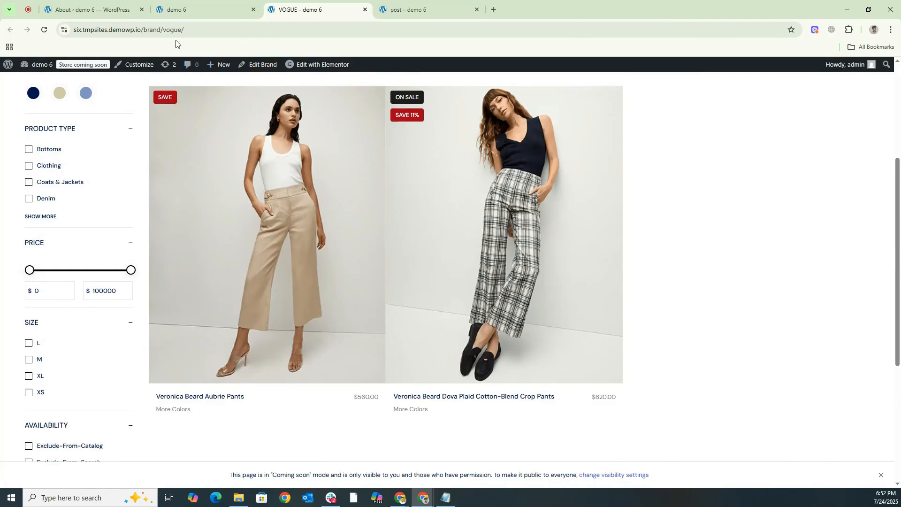
mouse_move(253, 291)
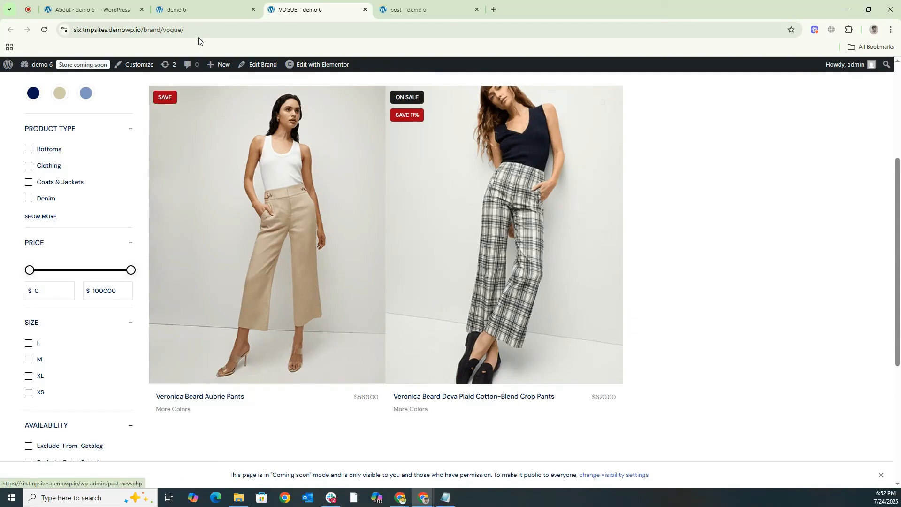
left_click(193, 13)
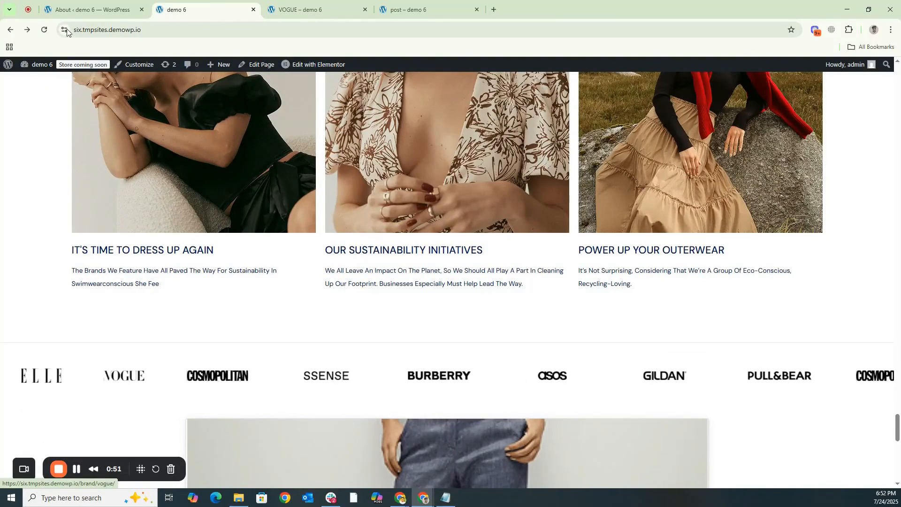
Add a new product brand named LV with the slug lv in the WordPress admin.
left_click(66, 10)
mouse_move(40, 212)
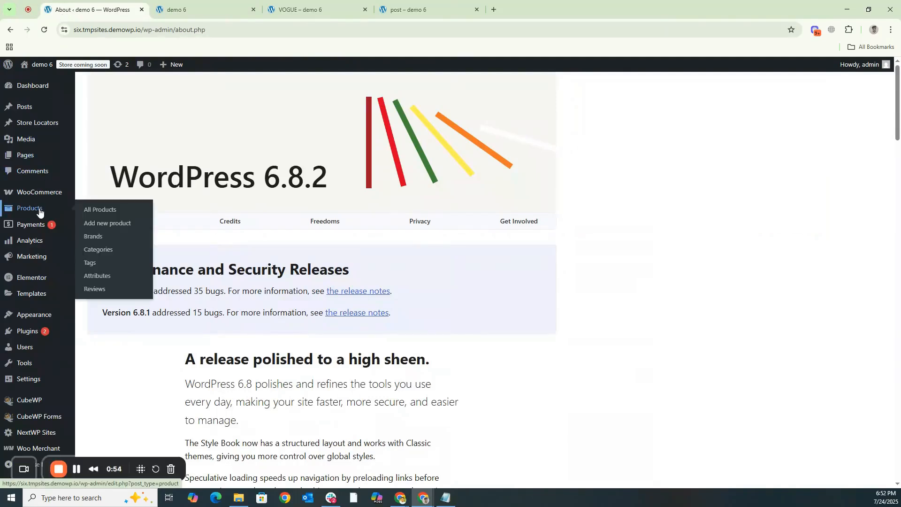
left_click(95, 239)
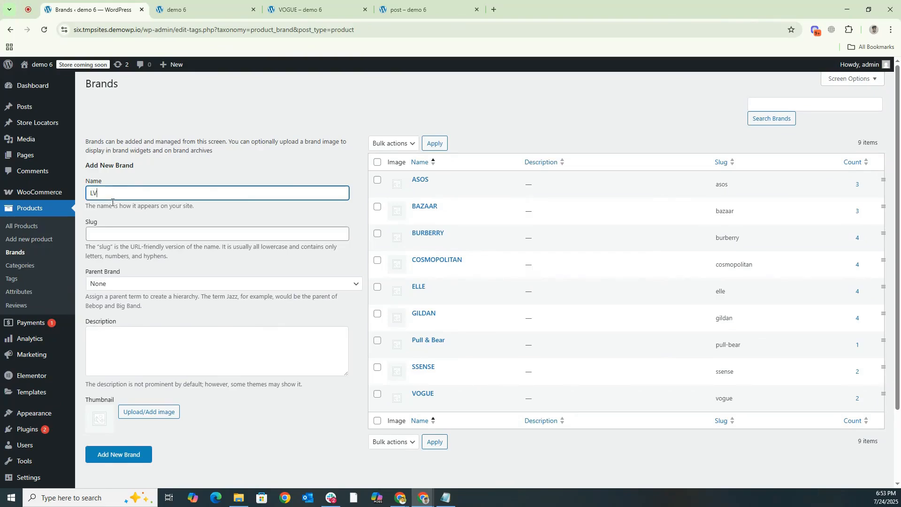
left_click(120, 233)
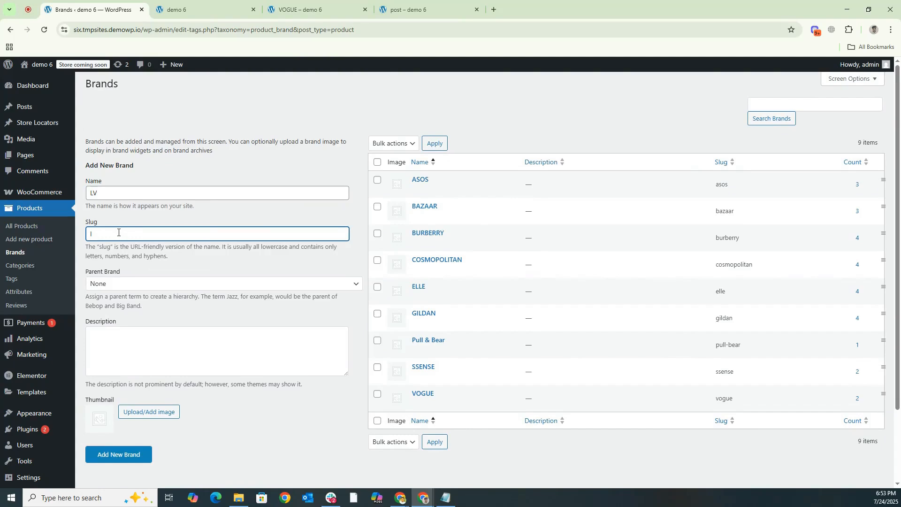
left_click(118, 454)
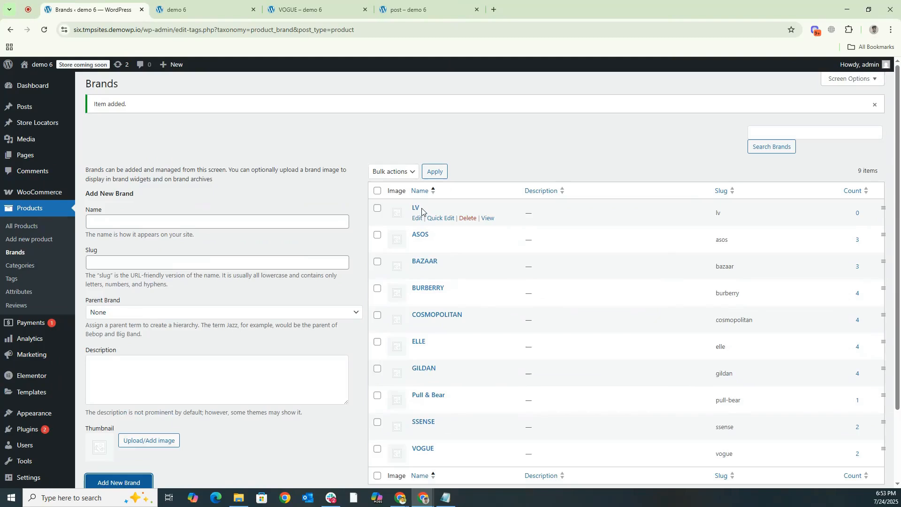
Open the LV brand's public page in a separate tab and check which products it lists.
right_click(488, 220)
left_click(501, 233)
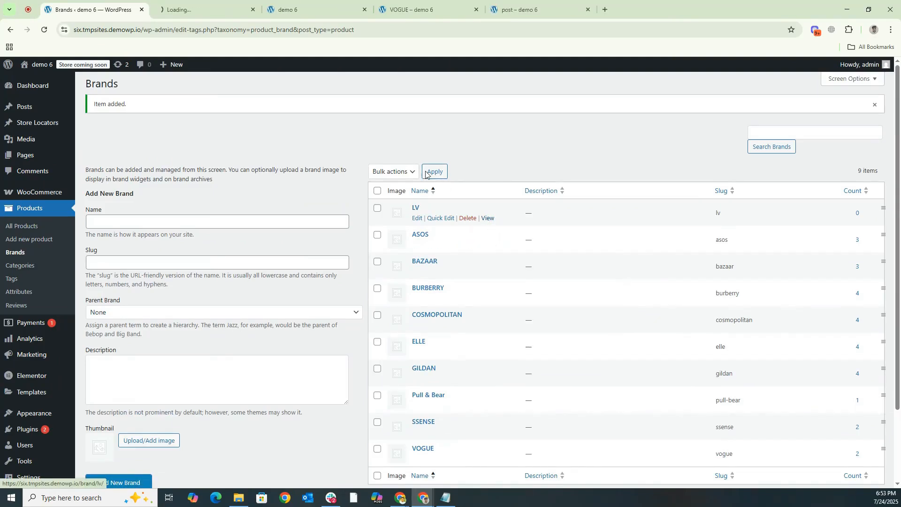
left_click(204, 3)
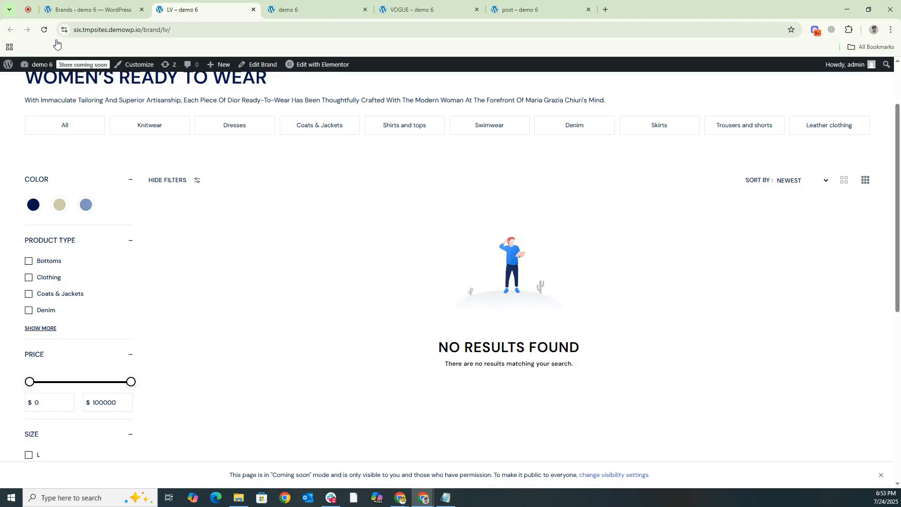
Start a new product in a separate browser tab and name it jeans.
left_click(69, 2)
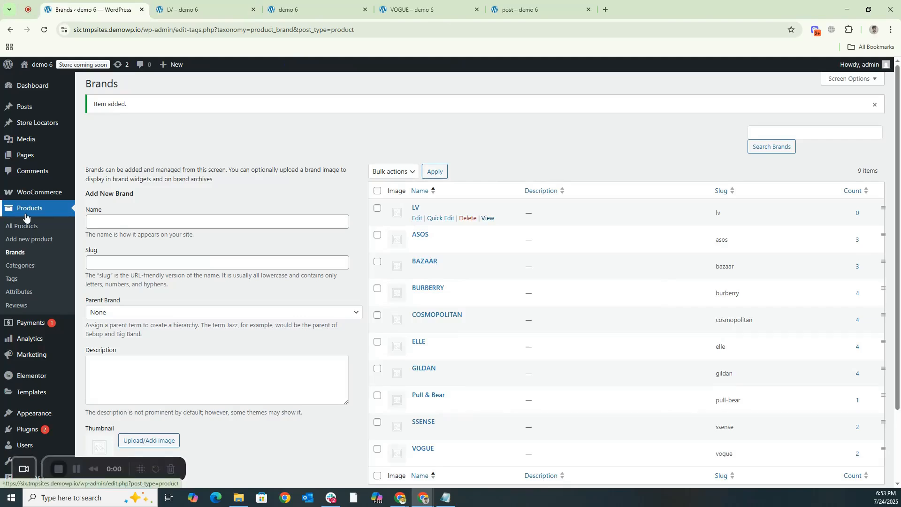
right_click(27, 240)
left_click(47, 253)
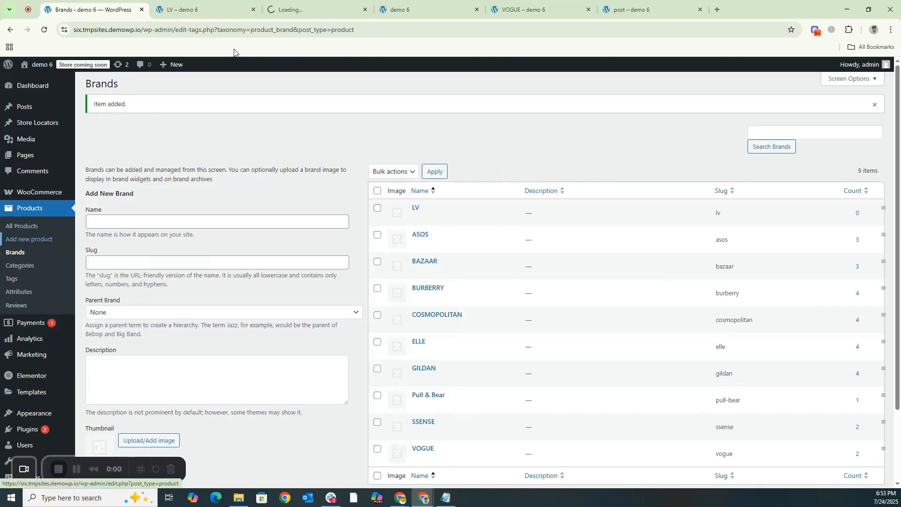
left_click(305, 10)
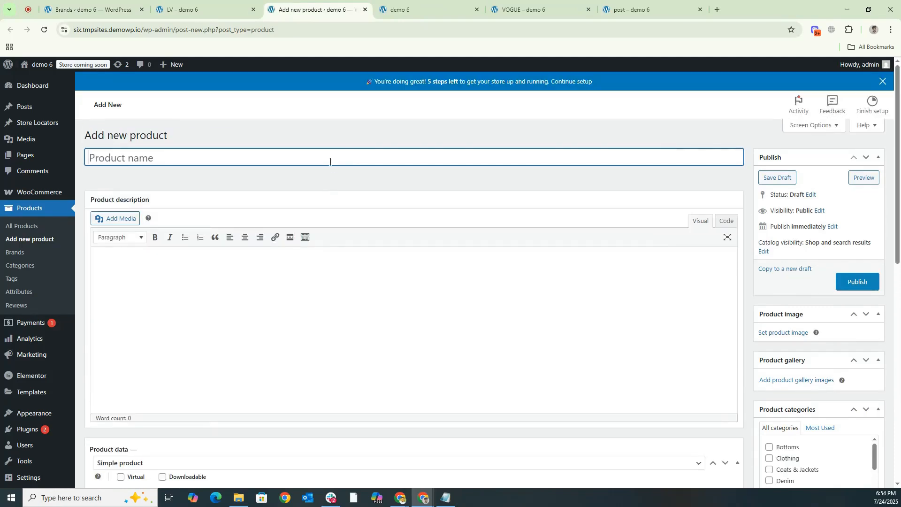
type("jeans")
scroll(420, 196, "down", 1)
left_click(183, 255)
scroll(199, 251, "down", 5)
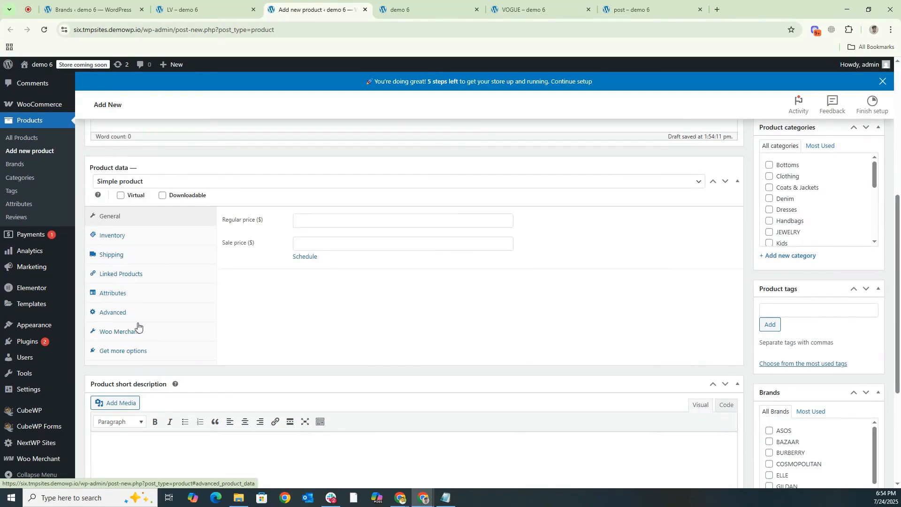
scroll(197, 277, "down", 4)
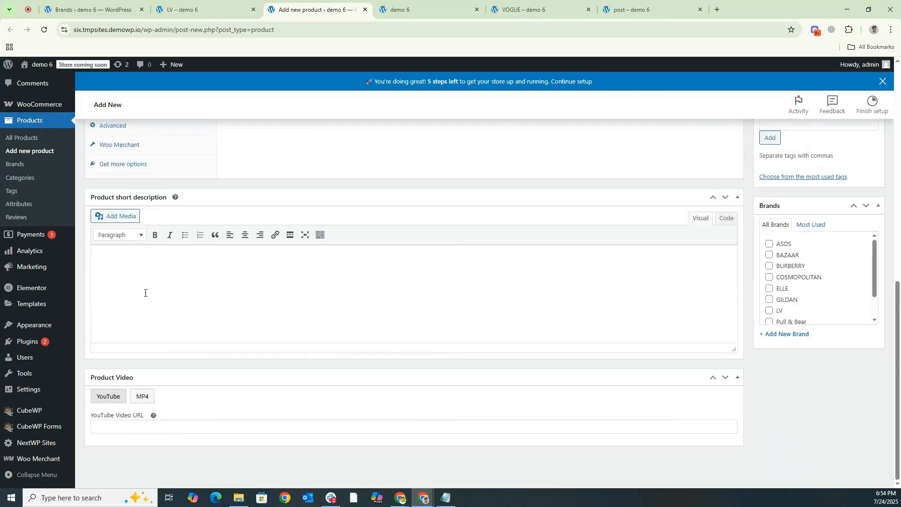
left_click(116, 429)
left_click(174, 453)
Set fashion-v3-poplin-shirt-dress-3.png from the media library as the product image.
scroll(822, 192, "up", 7)
scroll(822, 192, "up", 3)
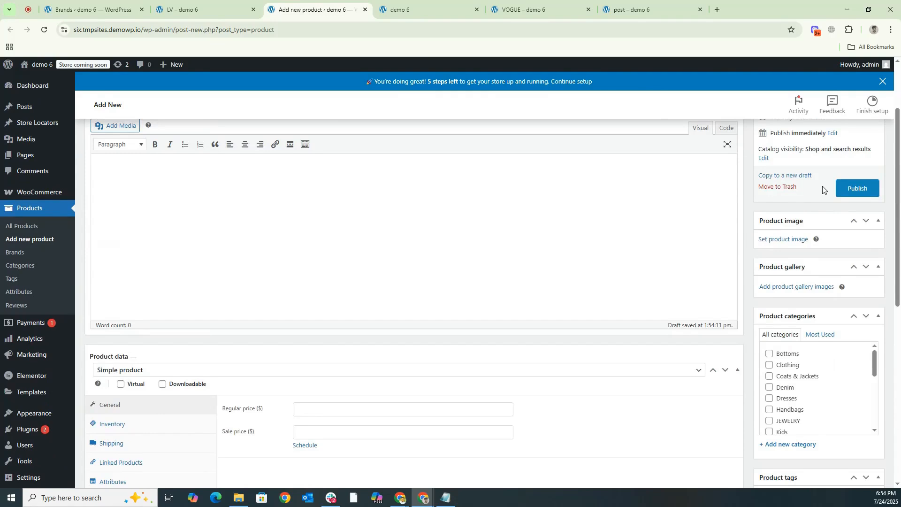
scroll(822, 189, "down", 5)
scroll(820, 186, "up", 5)
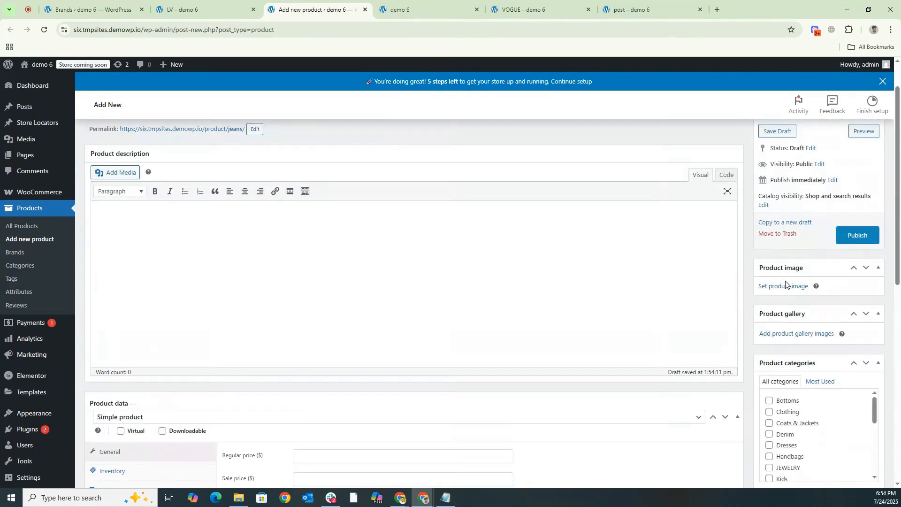
left_click(767, 286)
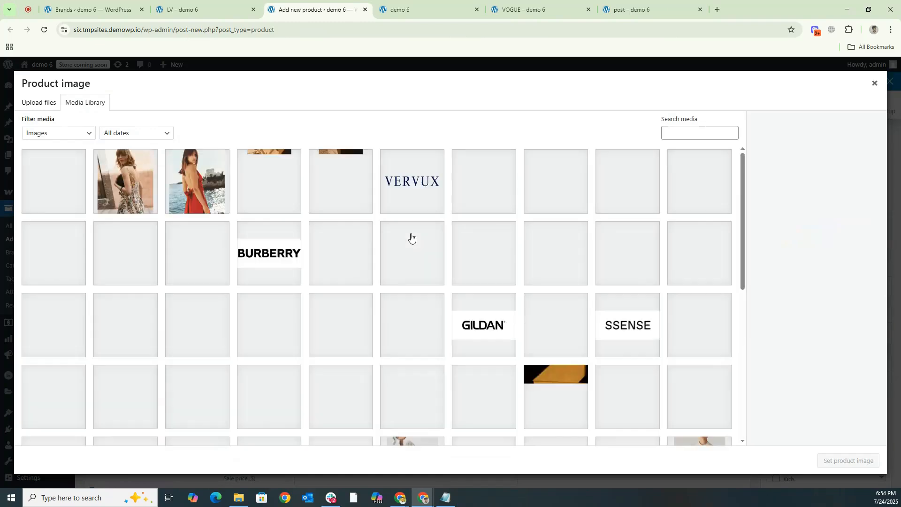
scroll(450, 291, "down", 2)
scroll(444, 301, "down", 5)
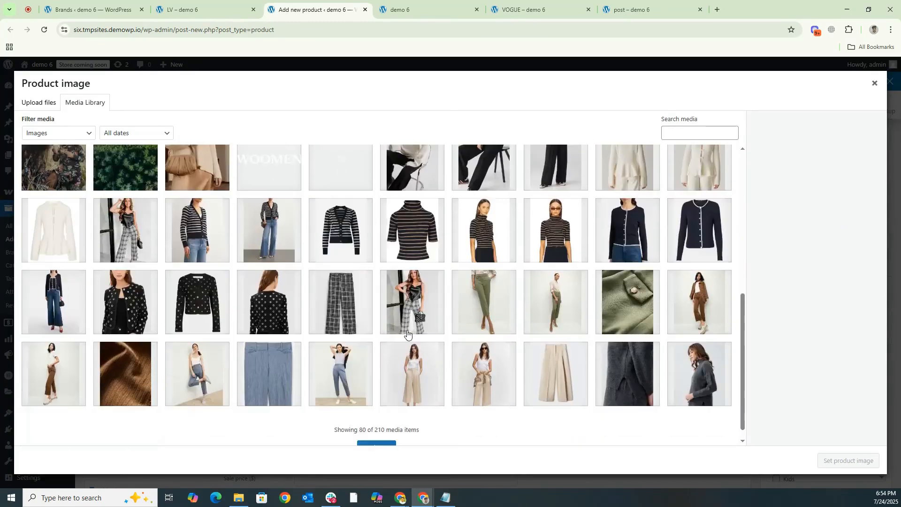
left_click(341, 358)
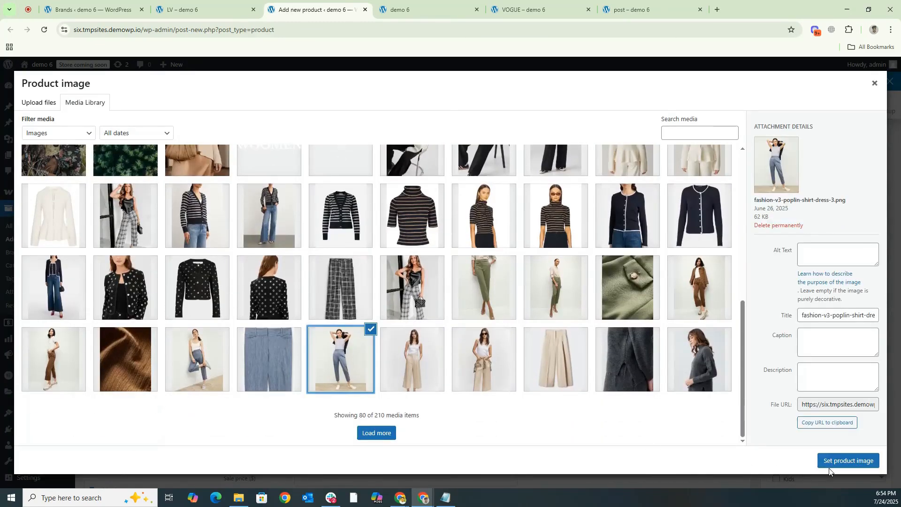
left_click(847, 460)
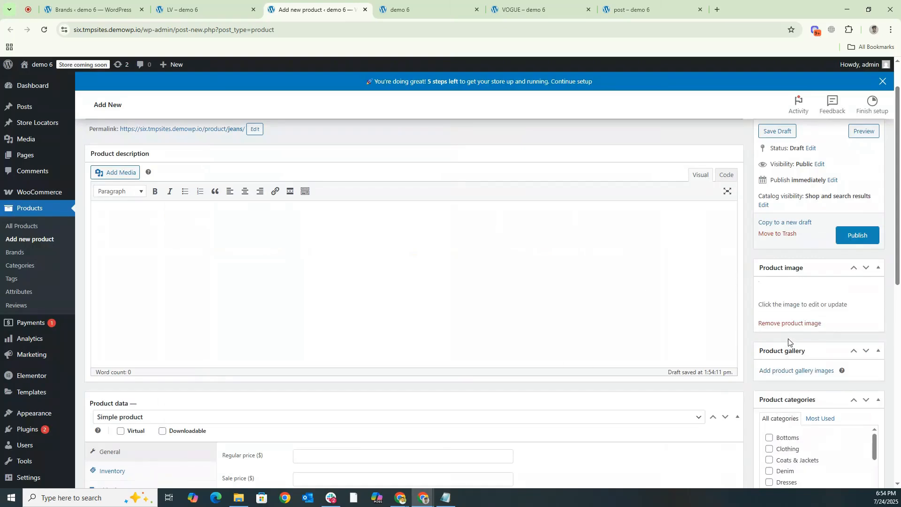
Add the full-length photo of the model in wide blue jeans from the media library to the product gallery.
left_click(786, 370)
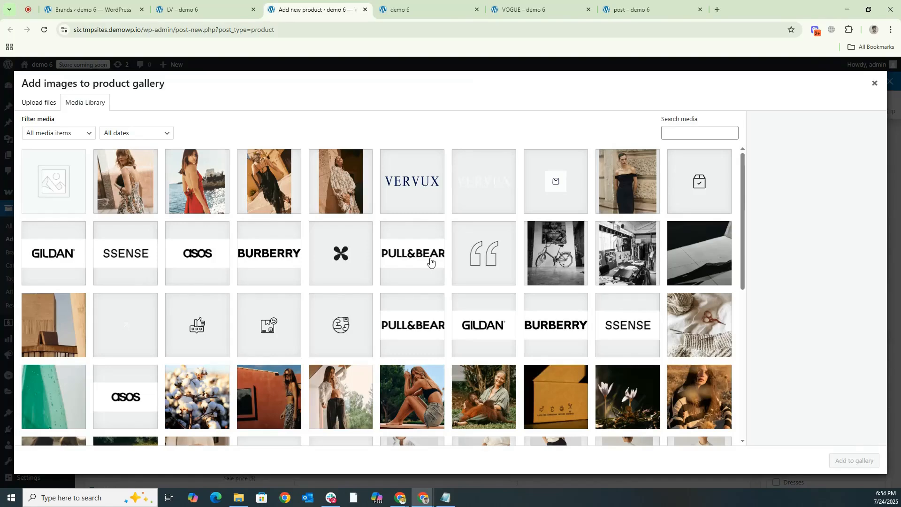
scroll(361, 360, "down", 3)
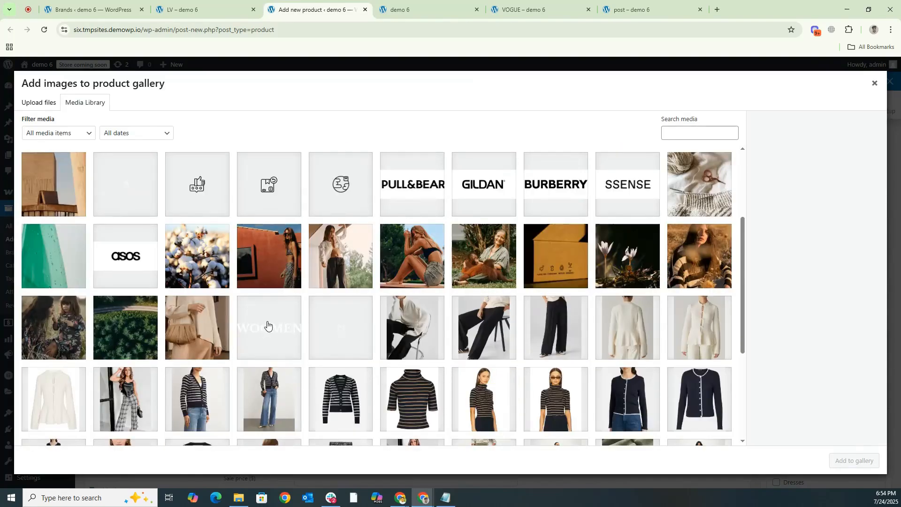
left_click(195, 402)
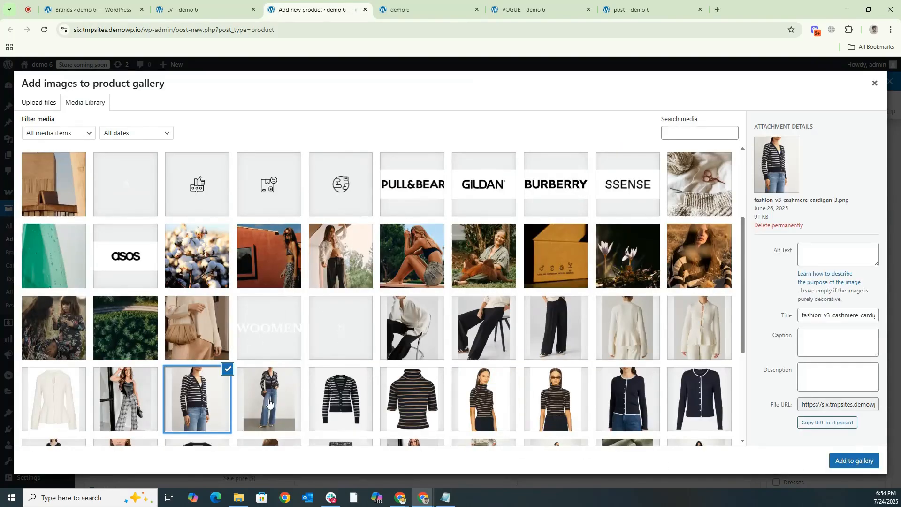
left_click(270, 404)
left_click(864, 464)
Assign the Denim category and the LV brand to the jeans product and publish it.
scroll(773, 341, "down", 4)
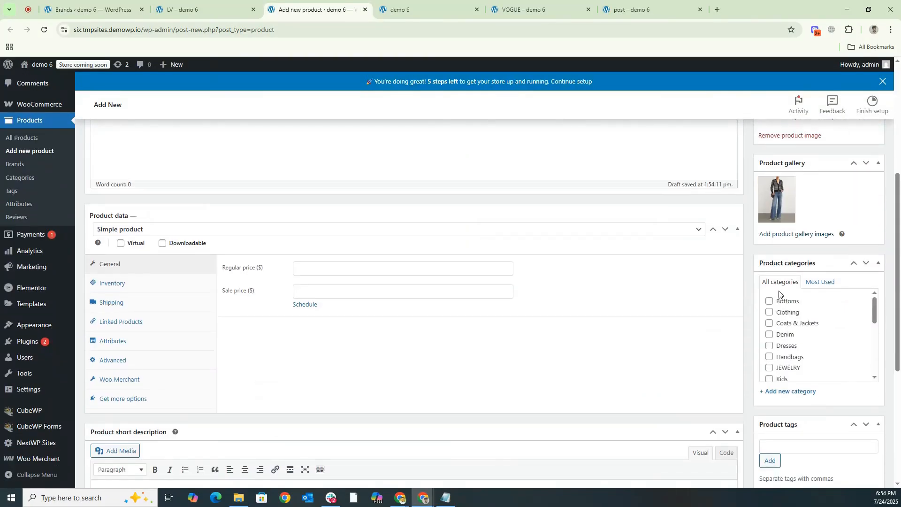
left_click(770, 334)
scroll(769, 338, "down", 7)
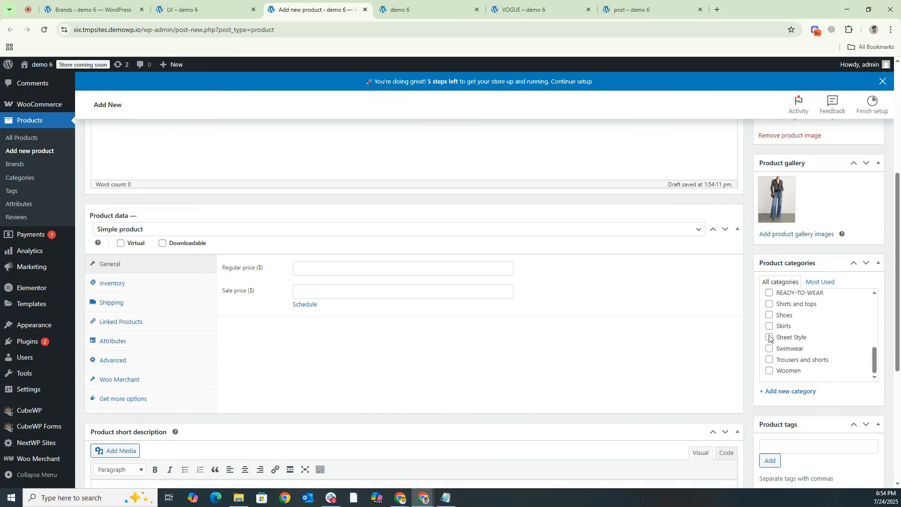
scroll(764, 382, "down", 2)
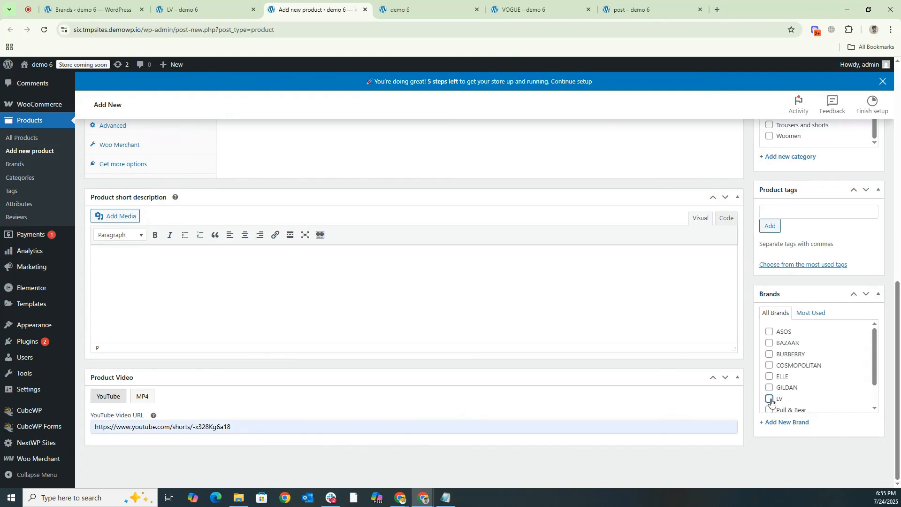
scroll(747, 357, "up", 8)
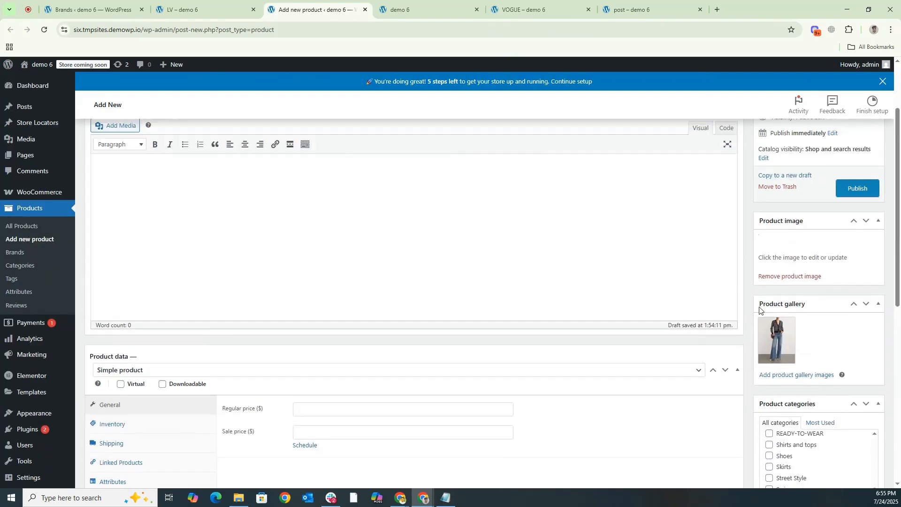
left_click(840, 194)
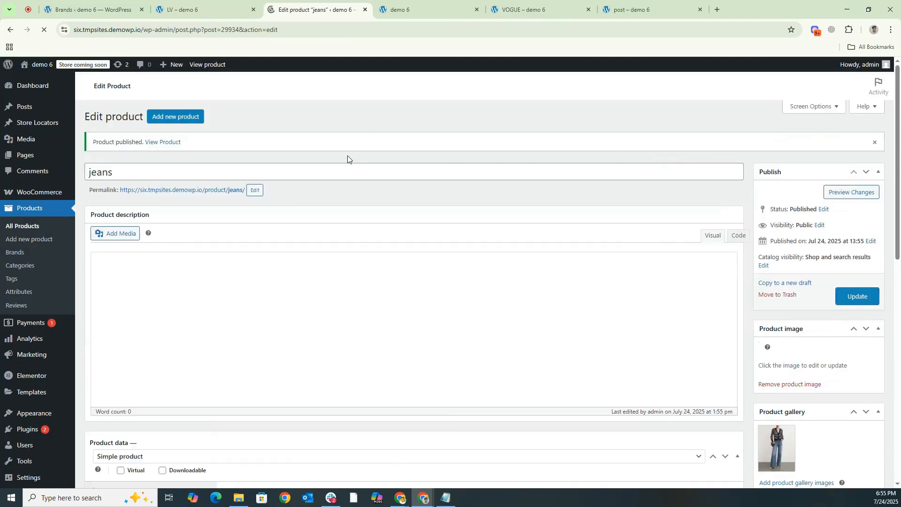
Reload the LV brand's public page and check its listing for the jeans product.
left_click(178, 14)
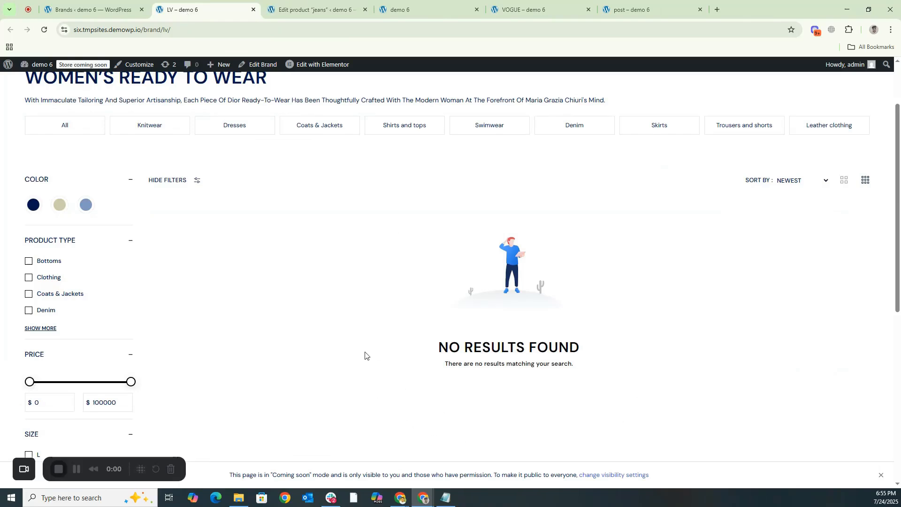
left_click(47, 32)
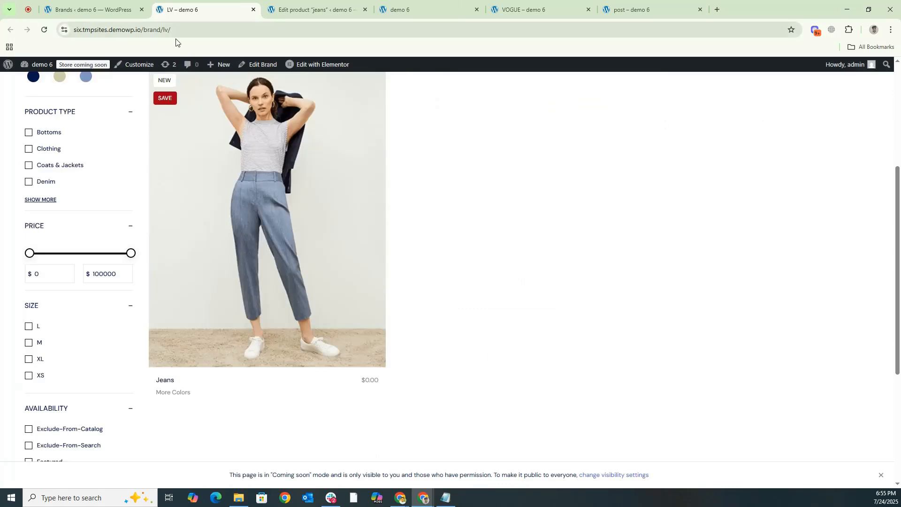
scroll(281, 258, "down", 3)
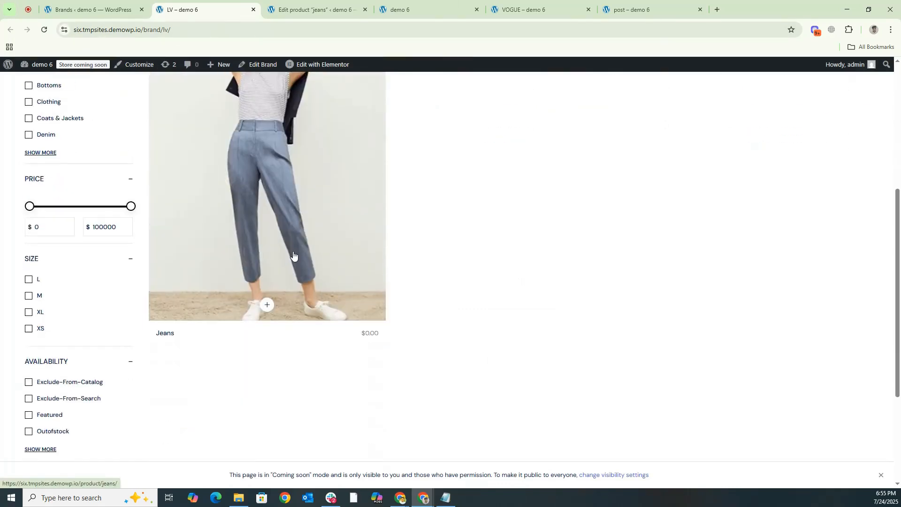
scroll(271, 283, "up", 2)
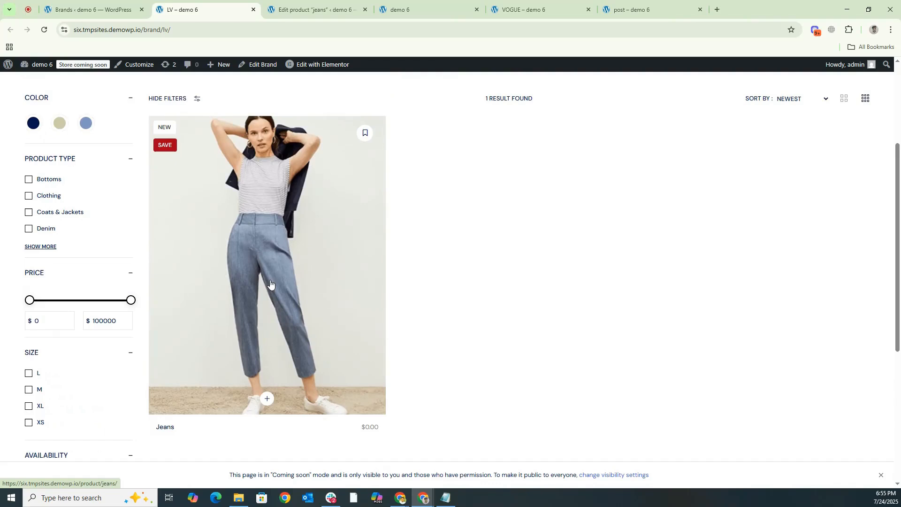
Open the existing Shirt product from the products list, assign it the LV brand and update it.
left_click(90, 9)
left_click(35, 212)
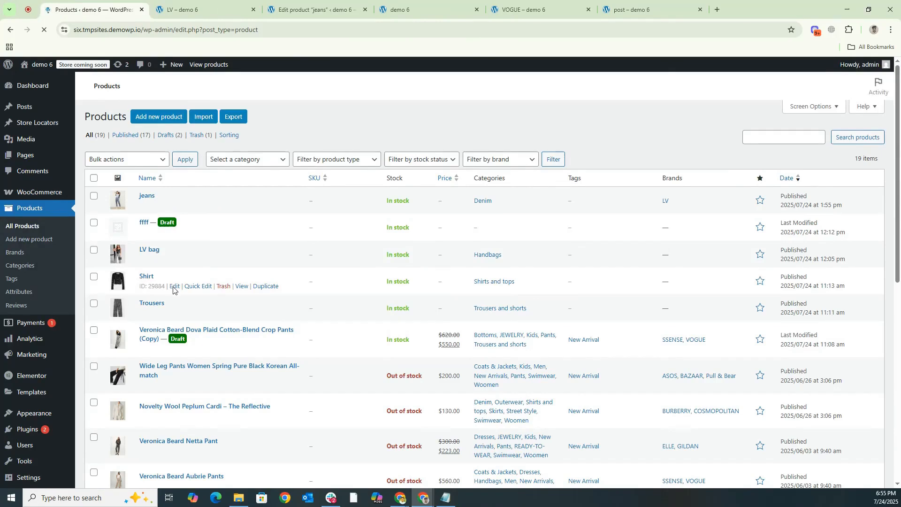
left_click(174, 286)
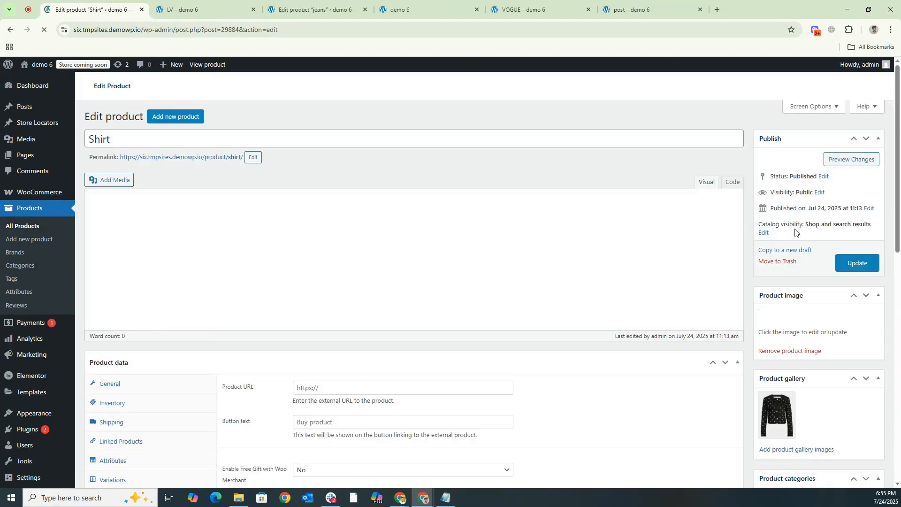
scroll(798, 232, "down", 1)
scroll(798, 234, "down", 6)
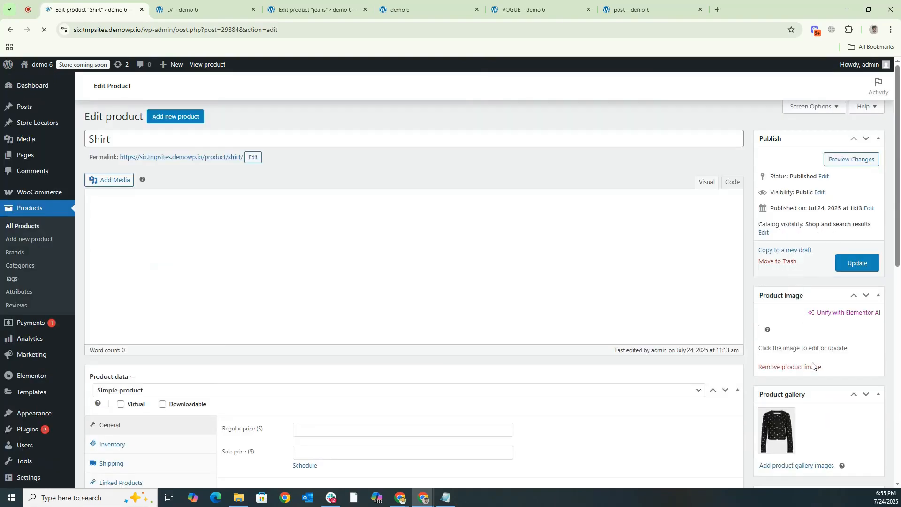
scroll(815, 380, "down", 3)
scroll(814, 381, "down", 7)
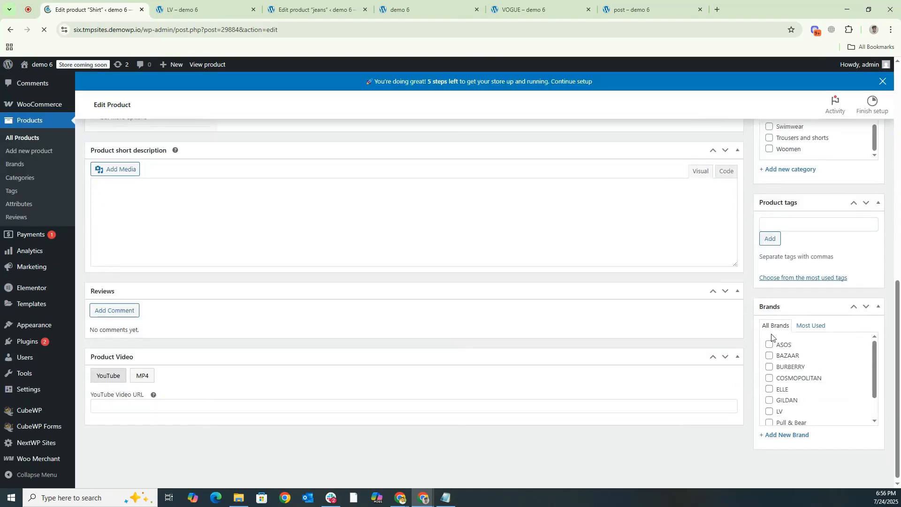
left_click(767, 430)
scroll(765, 423, "up", 10)
left_click(851, 239)
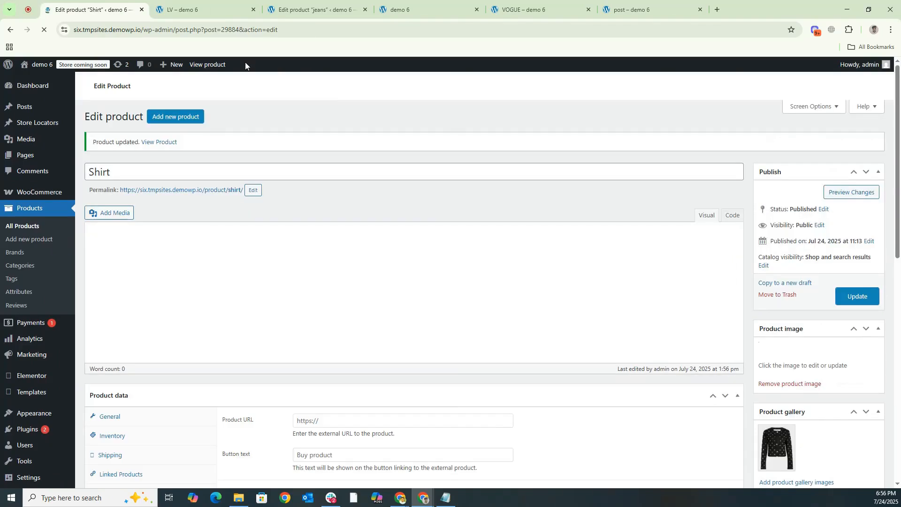
Reload the LV brand's public page to check for the Shirt product, and view the brand logo strip on the homepage.
left_click(188, 10)
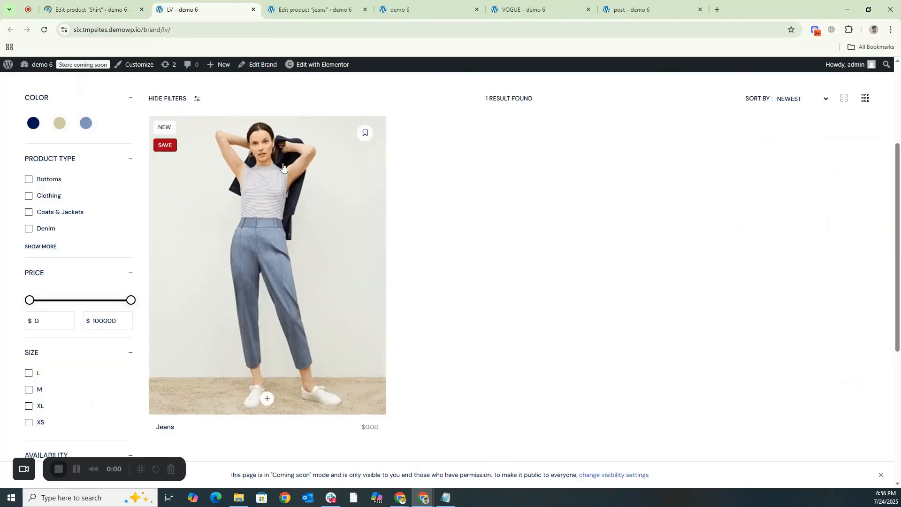
left_click(43, 31)
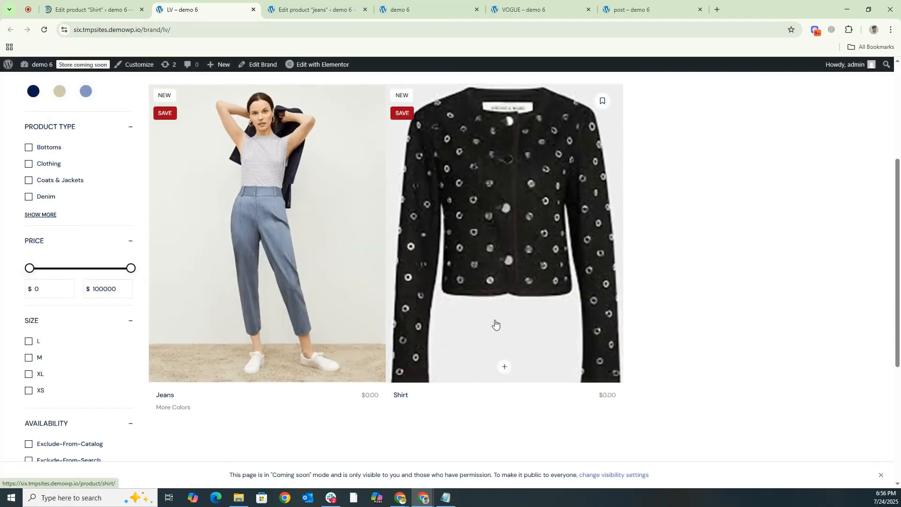
left_click(407, 6)
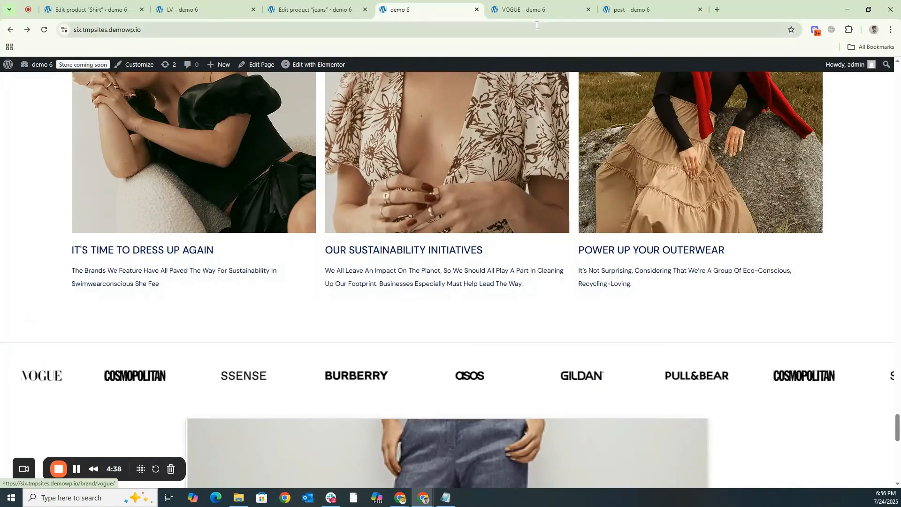
Open the post page for editing in Elementor in a new browser tab.
left_click(631, 6)
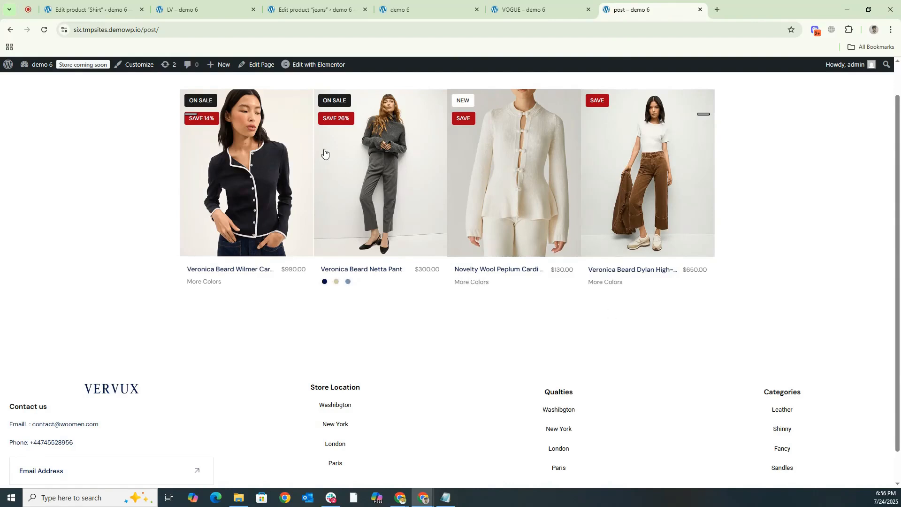
right_click(309, 69)
left_click(319, 82)
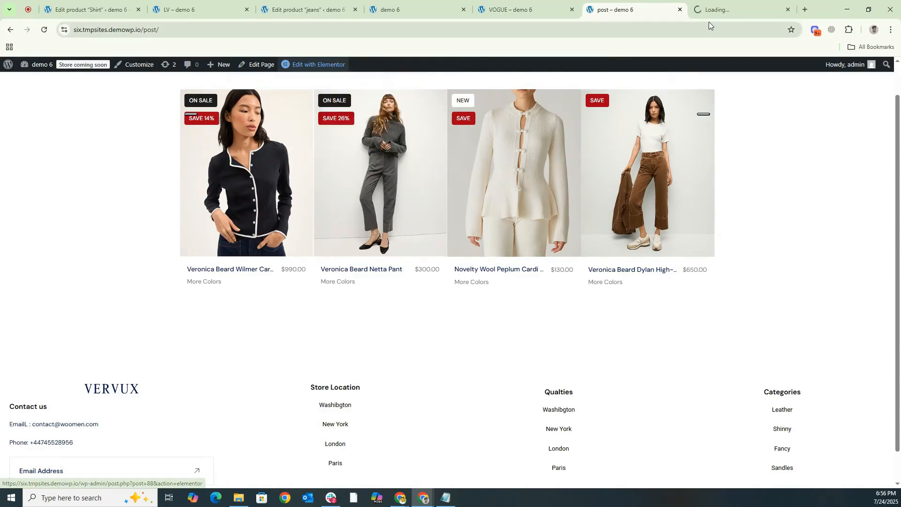
left_click(711, 14)
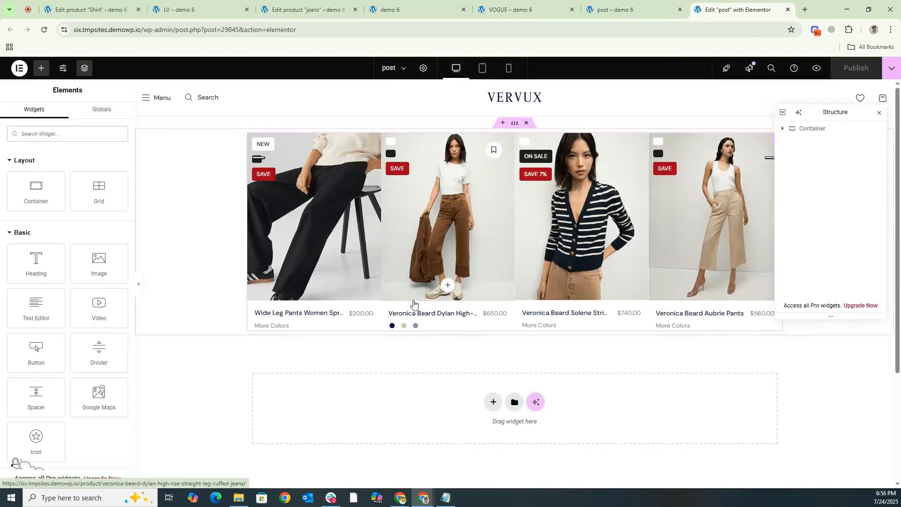
Add a new container below the product row and a 155 px spacer directly under the products.
scroll(604, 339, "down", 2)
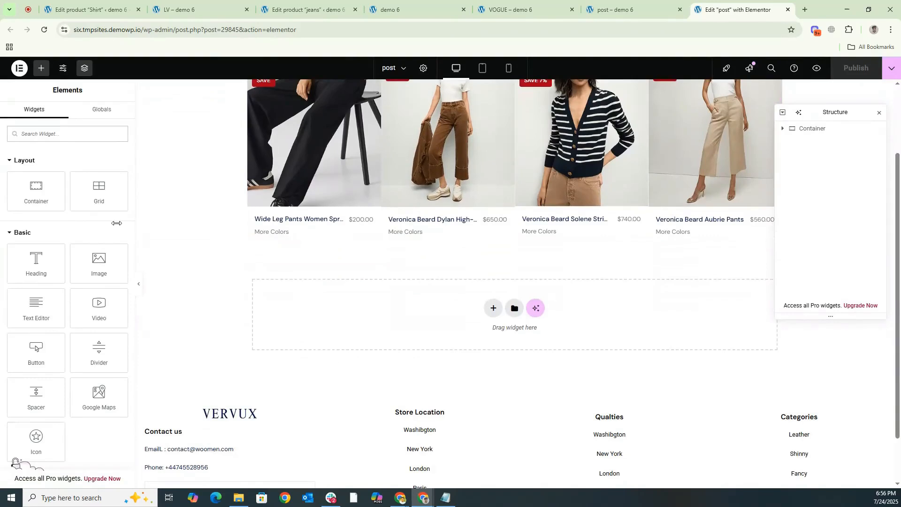
left_click_drag(32, 190, 513, 301)
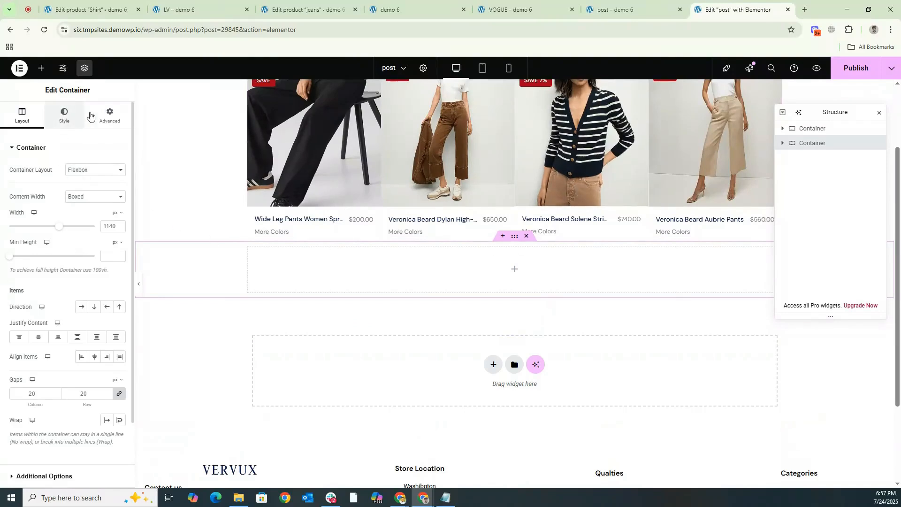
left_click(41, 68)
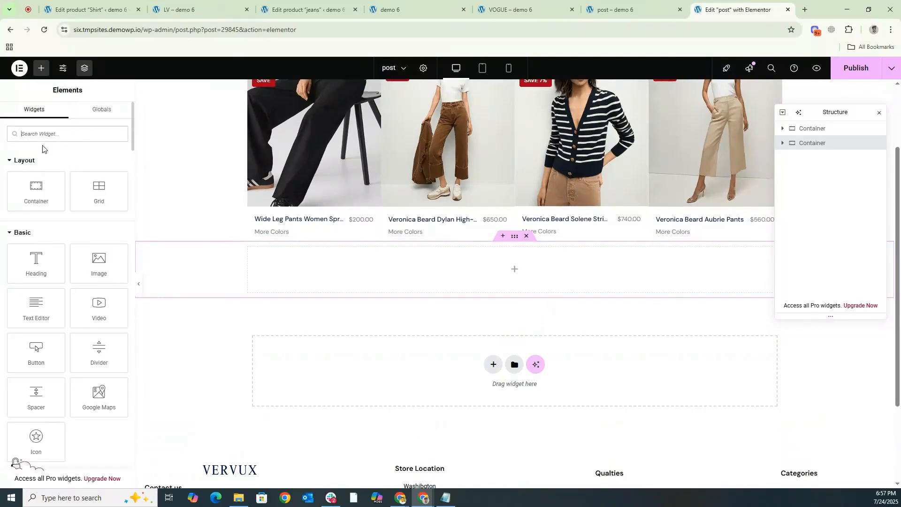
type("sp")
left_click_drag(42, 170, 462, 239)
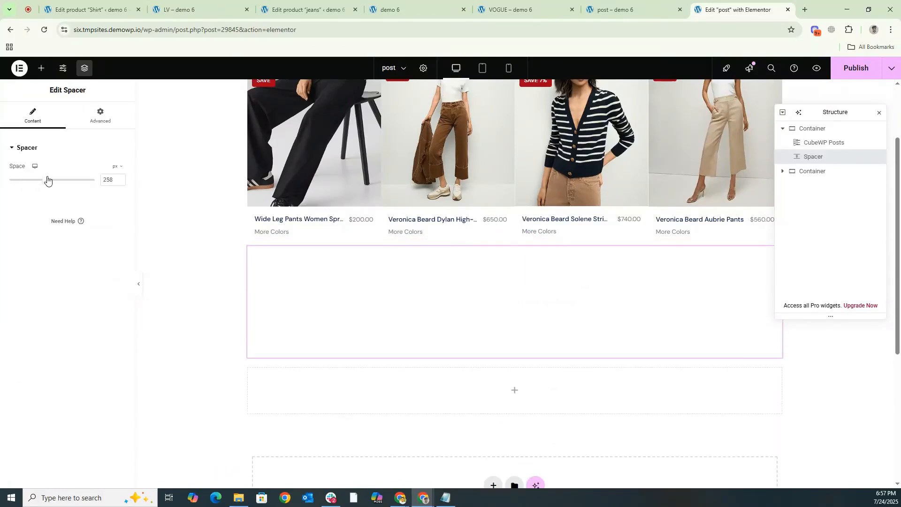
left_click_drag(38, 179, 32, 181)
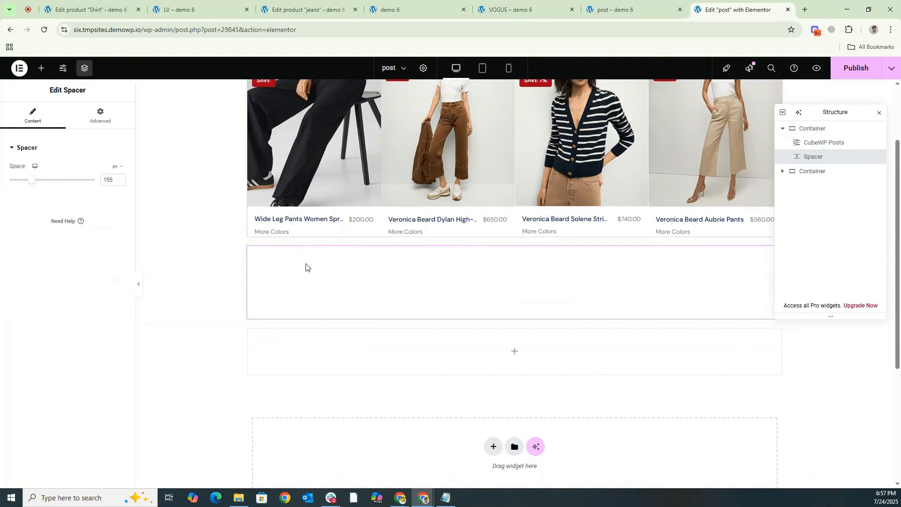
right_click(320, 264)
left_click(342, 315)
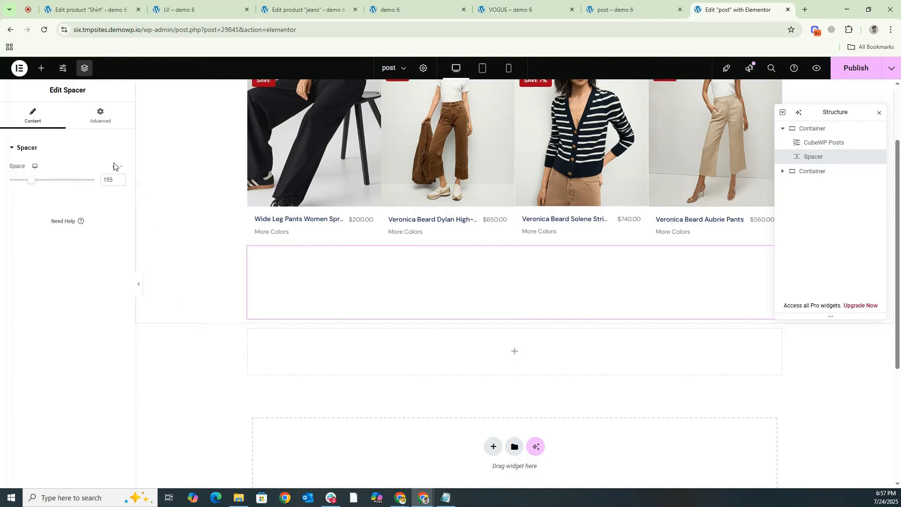
Set the content width of the new empty container below the spacer to Full Width.
left_click(41, 69)
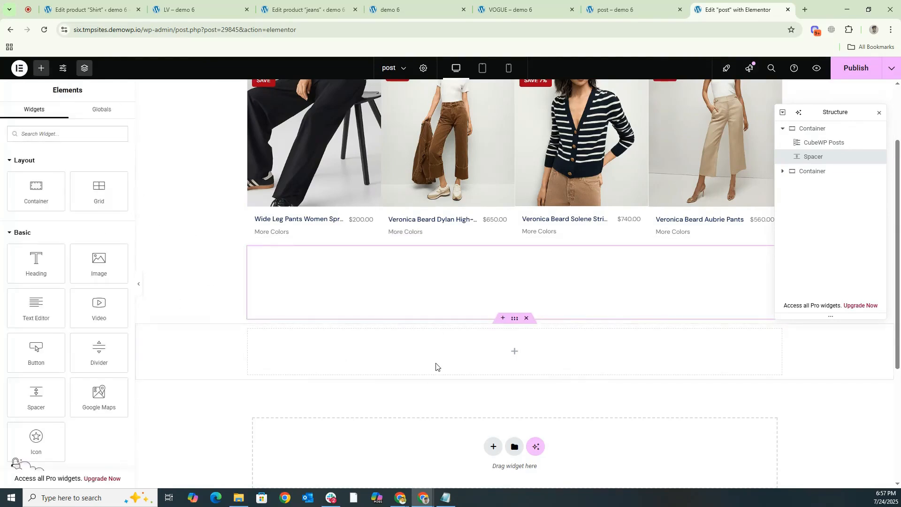
left_click(514, 318)
left_click(93, 197)
left_click(82, 219)
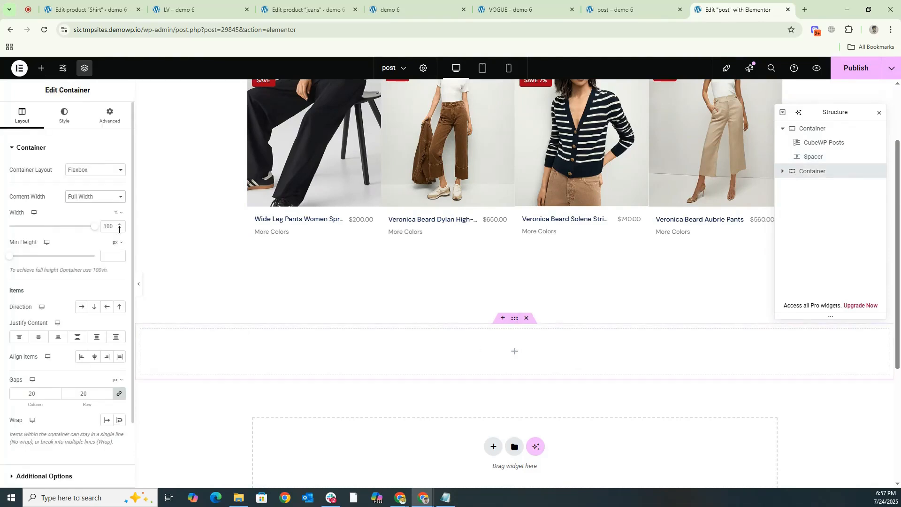
Nest a second container inside the full-width container and set its content width to Full Width.
left_click(42, 68)
left_click_drag(36, 190, 439, 350)
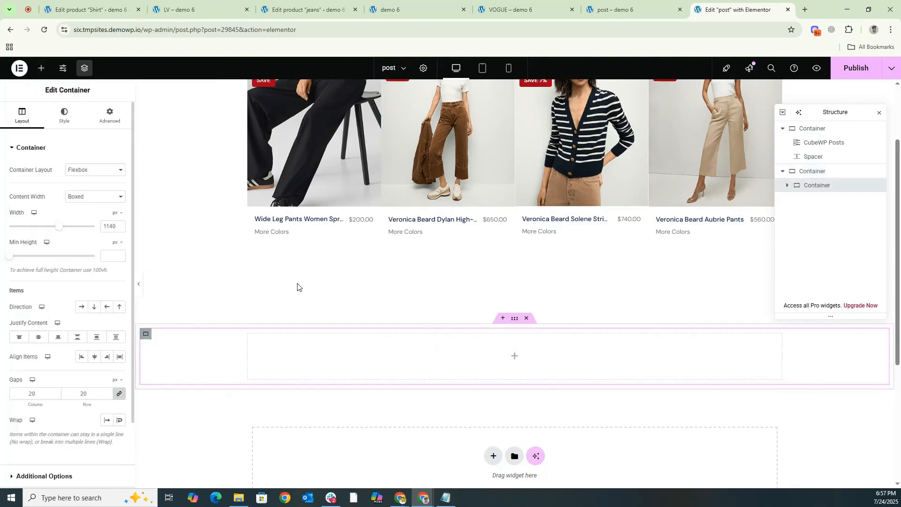
left_click(76, 197)
left_click(76, 216)
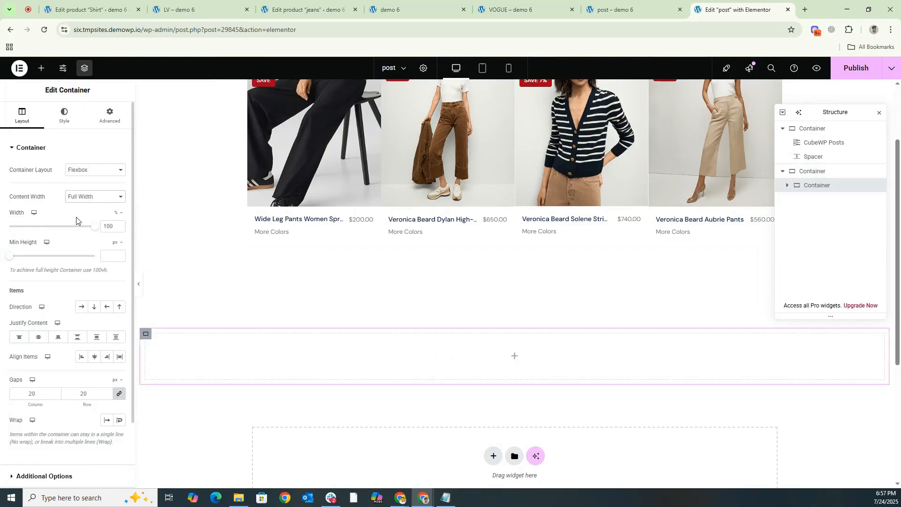
Add an image to the nested container and choose the GILDAN logo from the media library.
left_click(42, 68)
left_click_drag(123, 269, 260, 345)
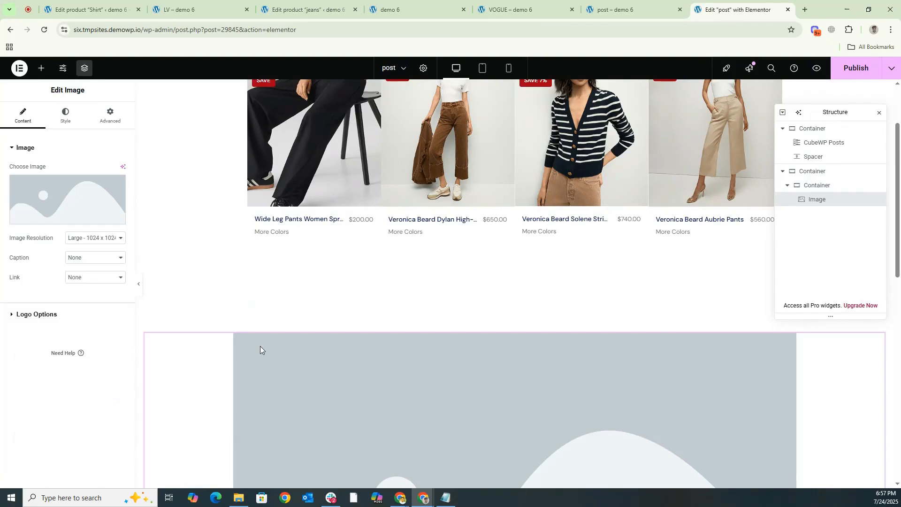
left_click(50, 220)
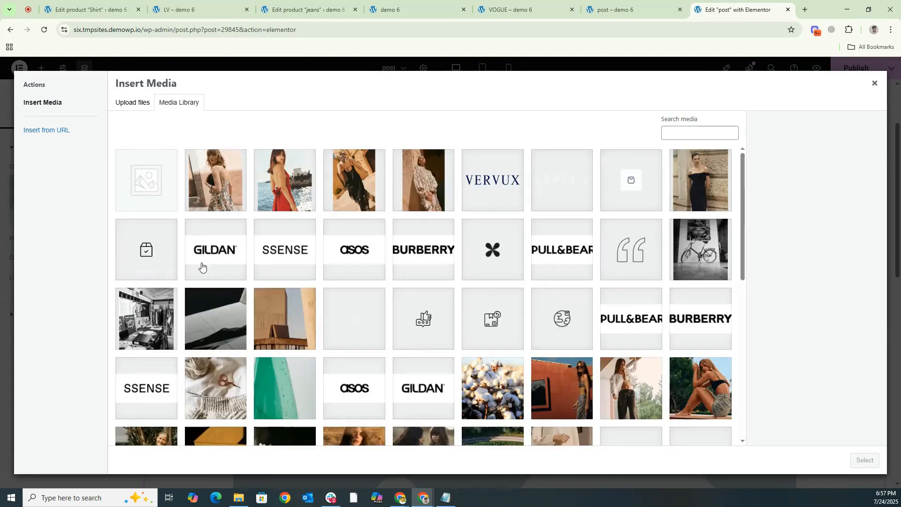
left_click(202, 267)
left_click(863, 460)
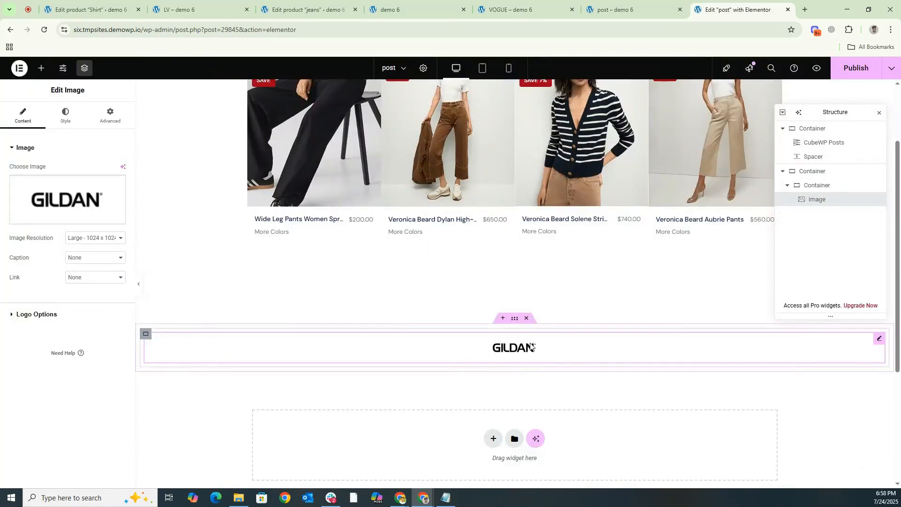
Duplicate the GILDAN image until there are five, and set the nested container's direction to a horizontal row.
right_click(531, 347)
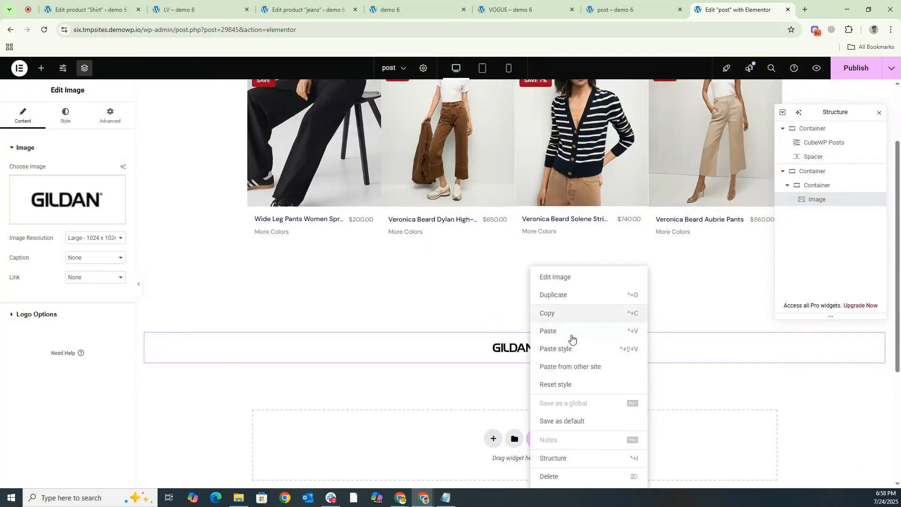
left_click(552, 295)
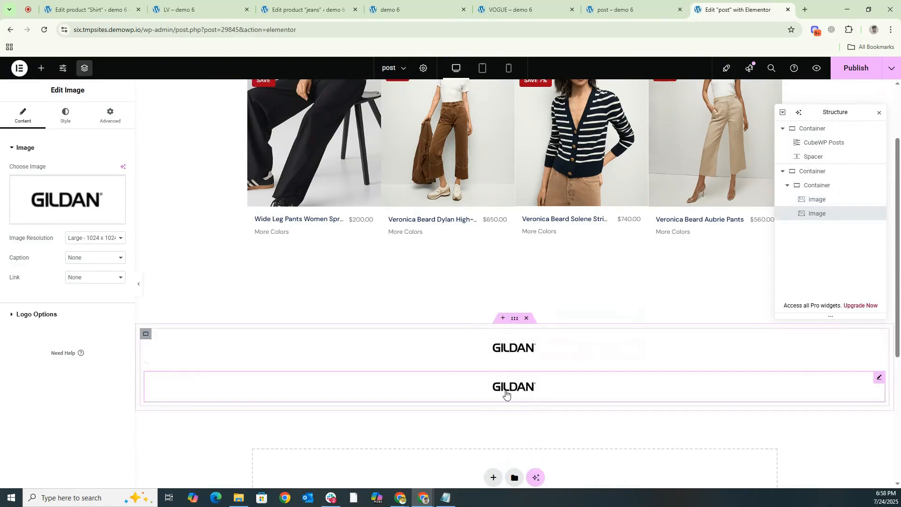
right_click(507, 392)
left_click(529, 300)
scroll(503, 356, "down", 2)
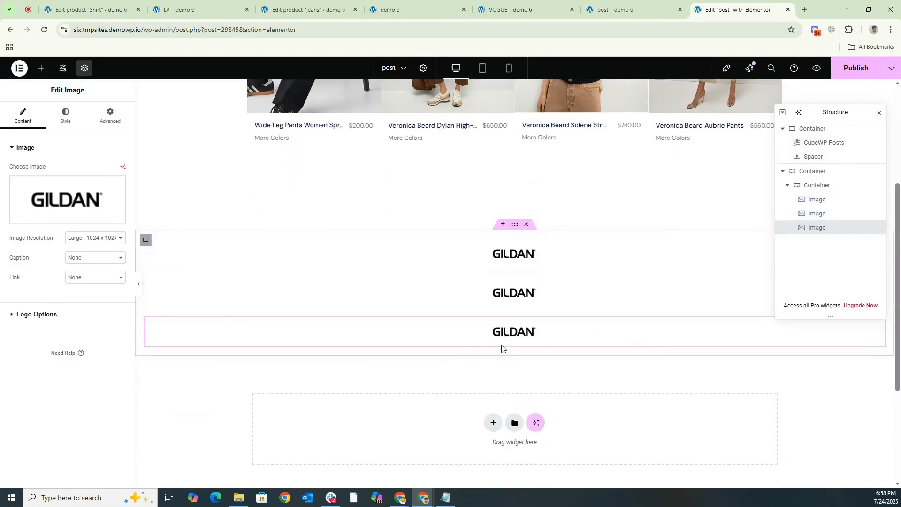
right_click(516, 334)
left_click(531, 296)
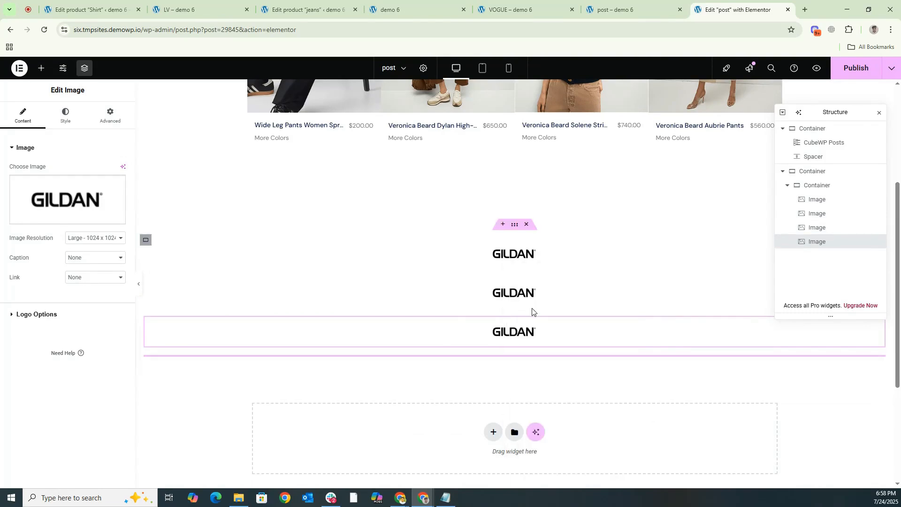
right_click(514, 370)
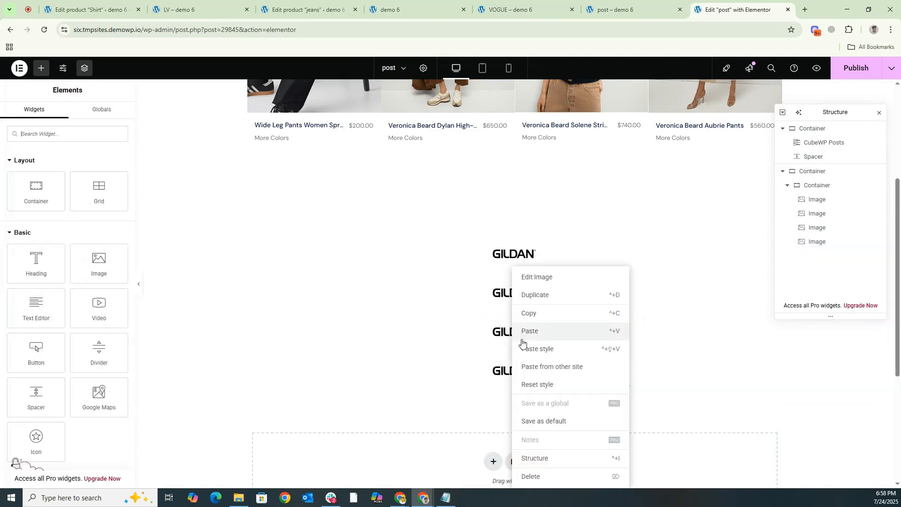
left_click(533, 295)
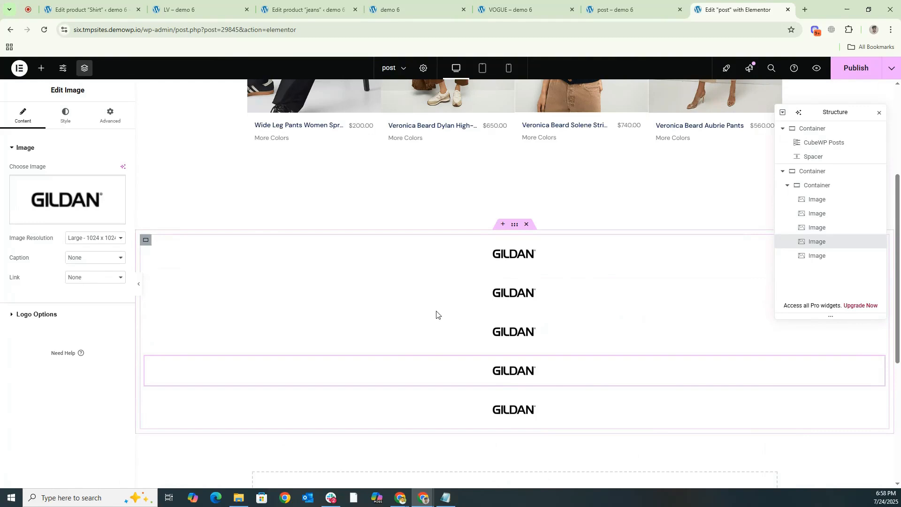
left_click(146, 241)
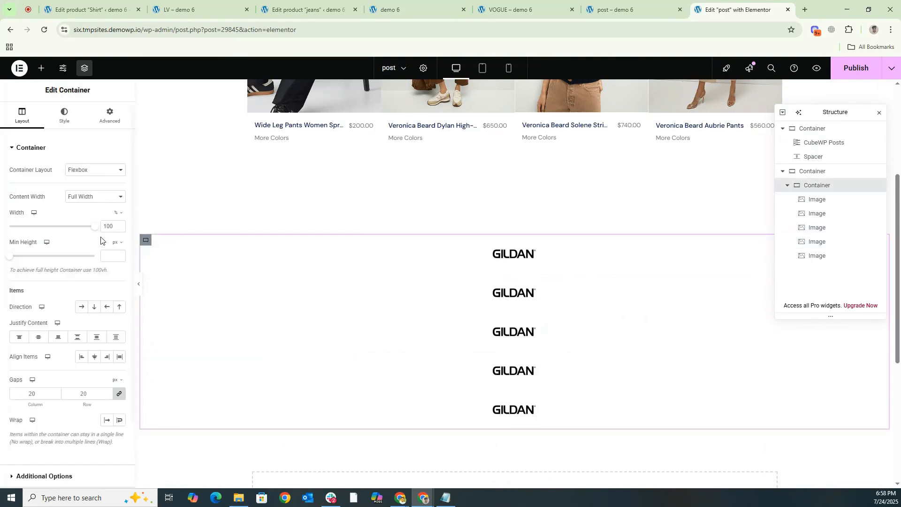
left_click(82, 308)
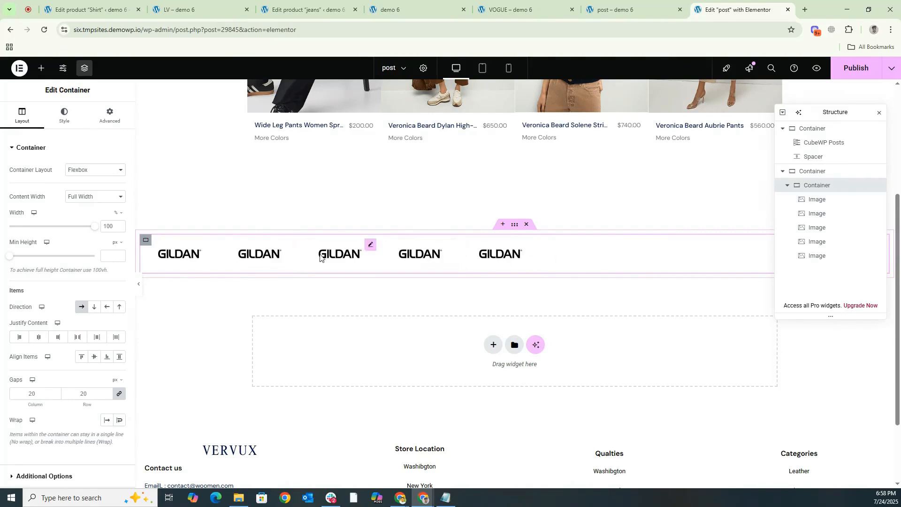
Replace the second logo in the row with the asos logo from the media library.
left_click(257, 261)
left_click(68, 218)
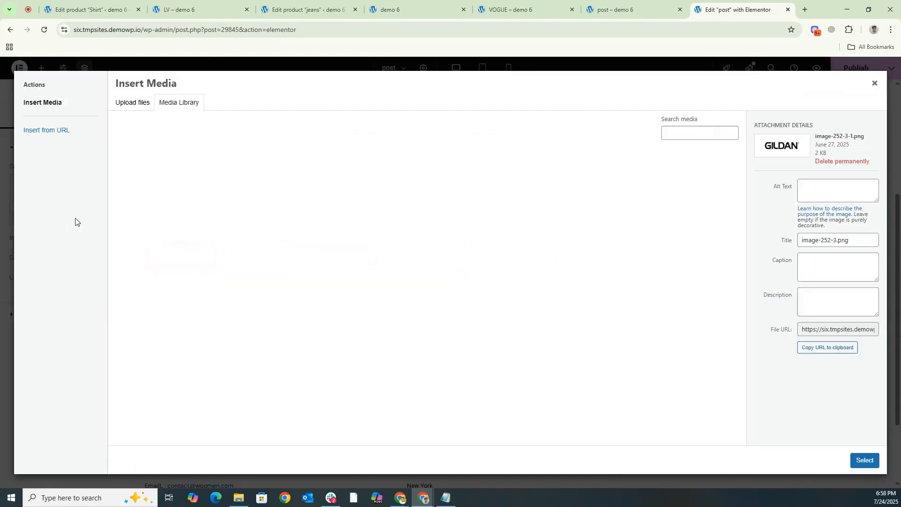
left_click(361, 257)
left_click(865, 461)
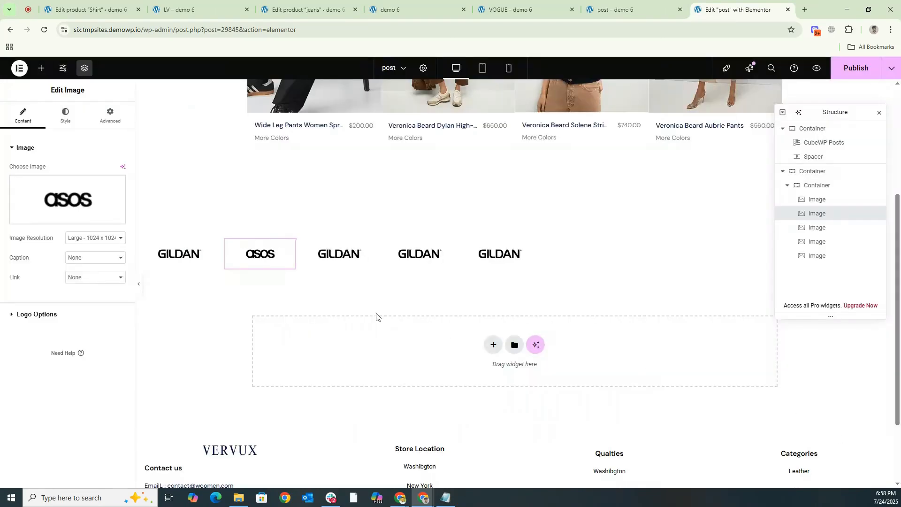
Replace the third logo in the row with the SSENSE logo from the media library.
left_click(342, 254)
left_click(70, 217)
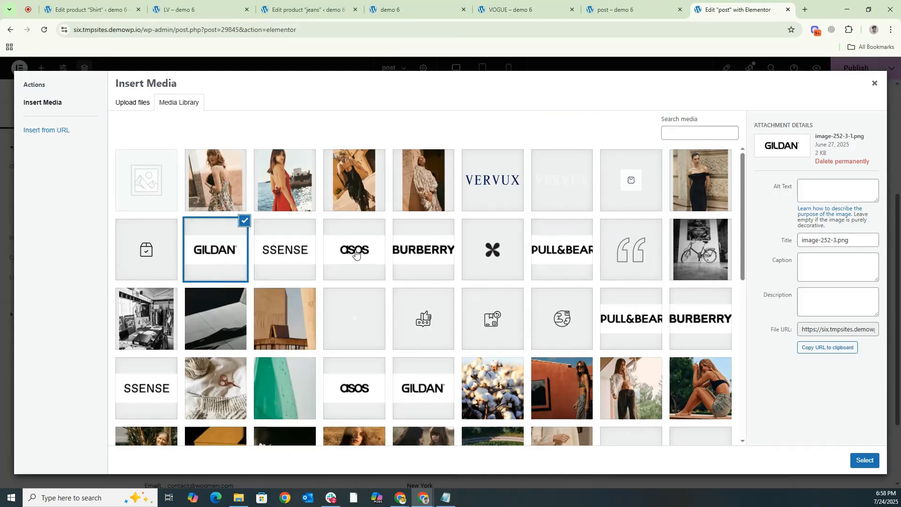
left_click(273, 267)
left_click(865, 462)
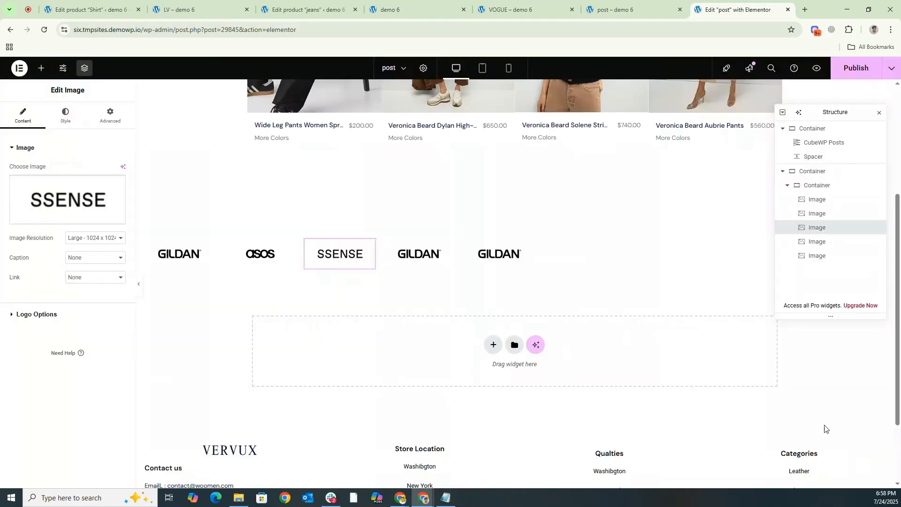
Replace the fourth logo in the row with the PULL&BEAR logo from the media library.
left_click(420, 261)
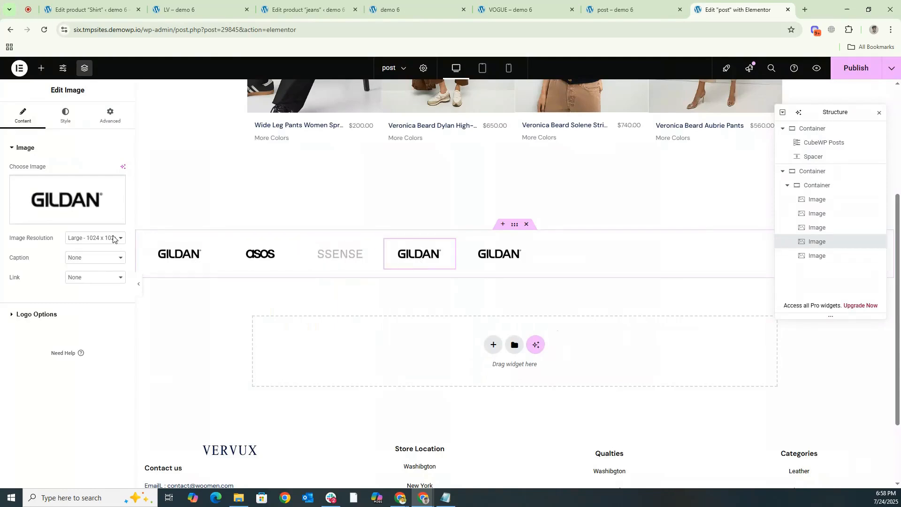
left_click(63, 221)
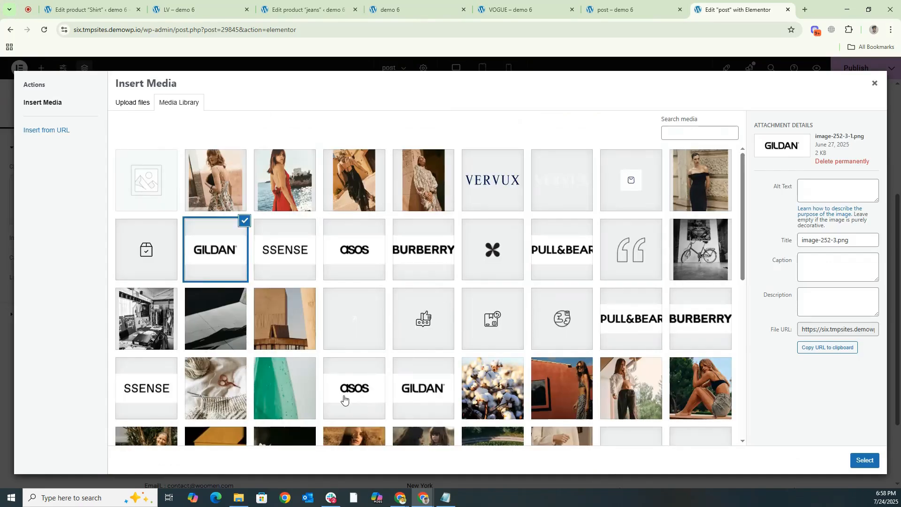
left_click(571, 264)
left_click(863, 460)
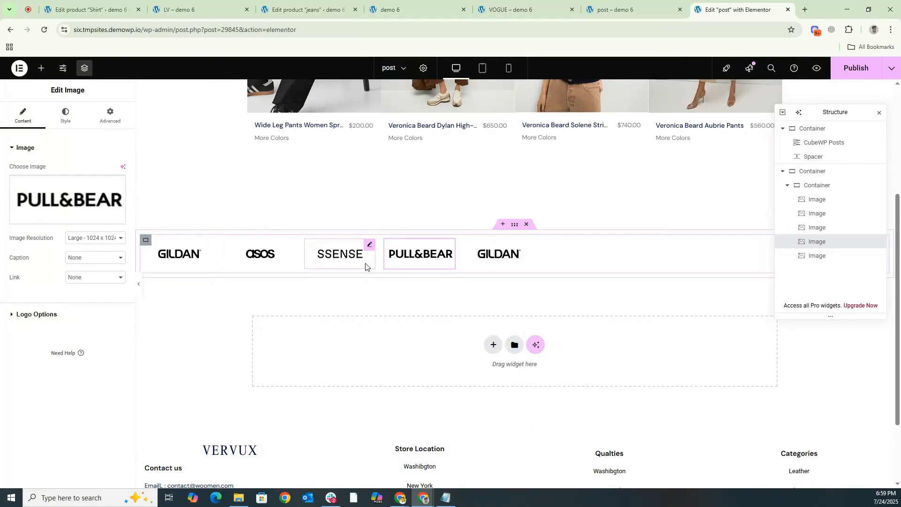
Publish the page and check the logo row on the live post page.
left_click(848, 74)
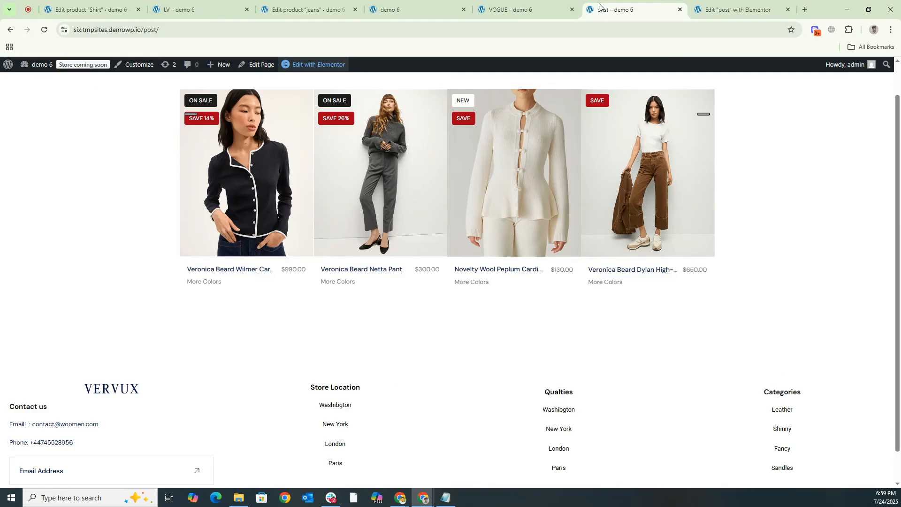
left_click(620, 9)
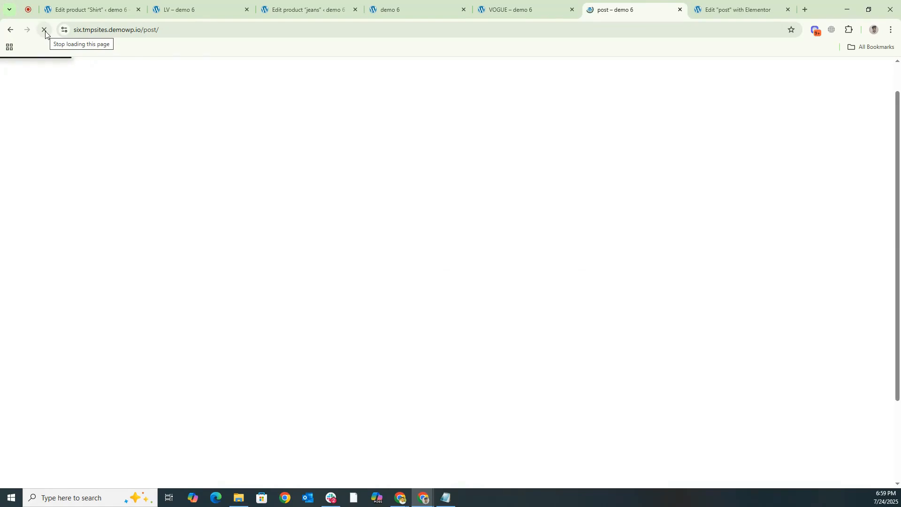
scroll(225, 291, "down", 2)
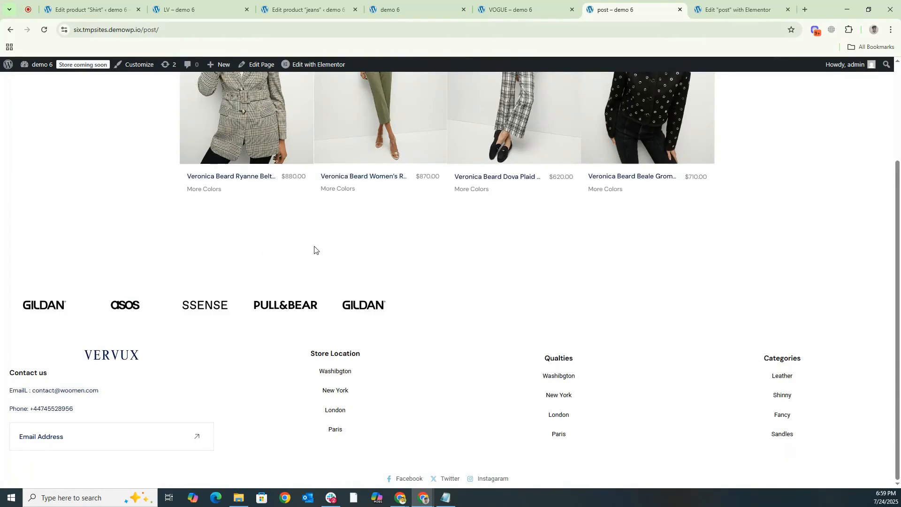
Back in the Elementor editor, add a Spacer widget below the logo row and set its space to 146 px.
left_click(695, 10)
left_click(41, 68)
left_click(85, 133)
type("sp")
left_click_drag(26, 222, 553, 366)
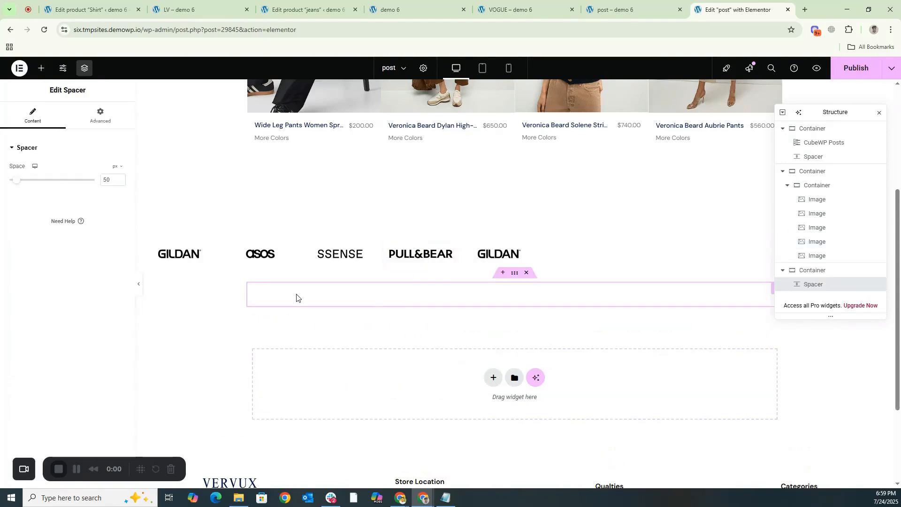
left_click_drag(26, 184, 30, 185)
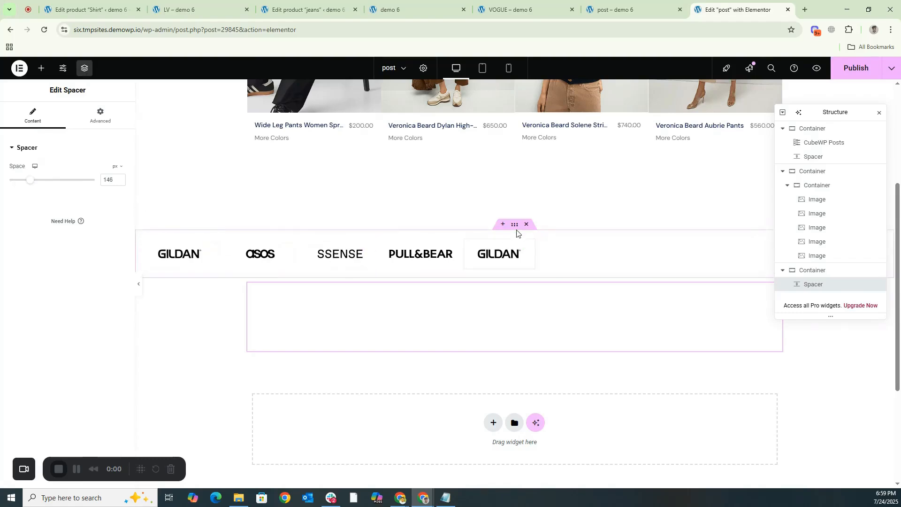
Try enabling the Value Pack slider on the outer container that wraps the logo row.
left_click(514, 225)
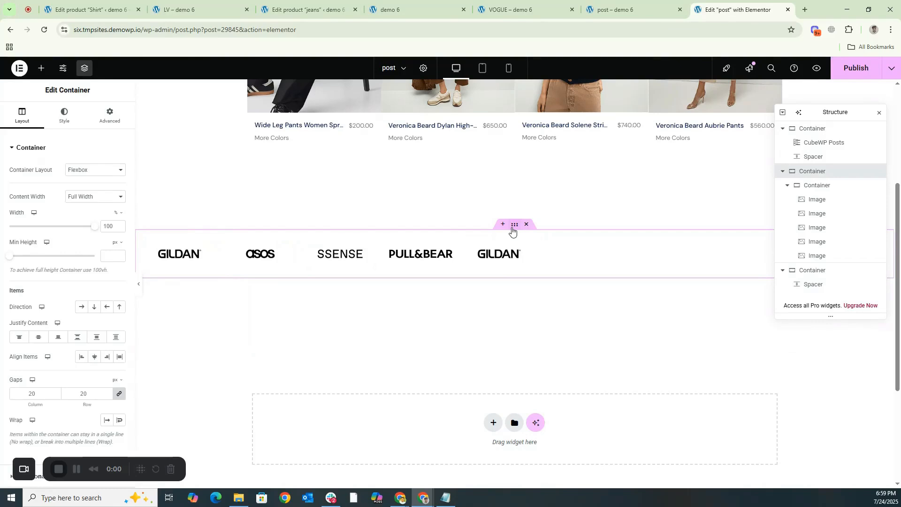
left_click(110, 116)
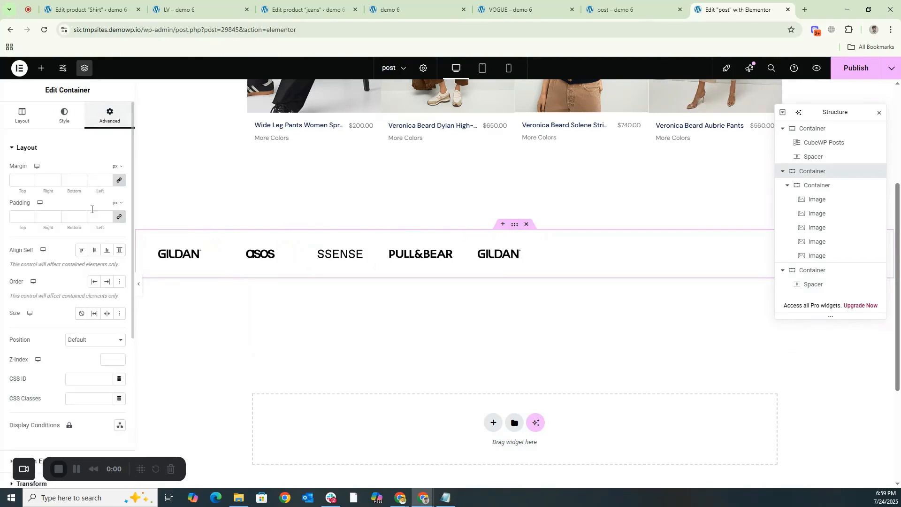
scroll(81, 295, "down", 4)
scroll(48, 417, "down", 1)
scroll(99, 262, "up", 5)
scroll(94, 234, "down", 5)
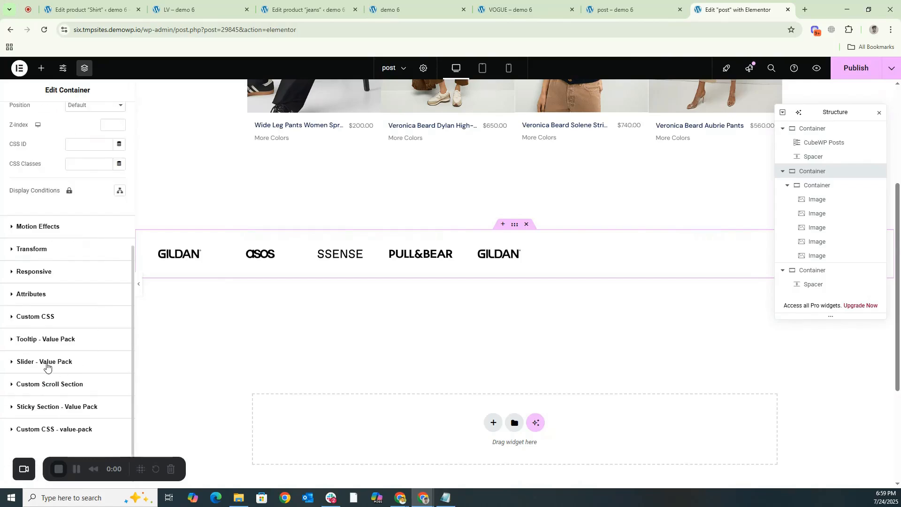
left_click(47, 362)
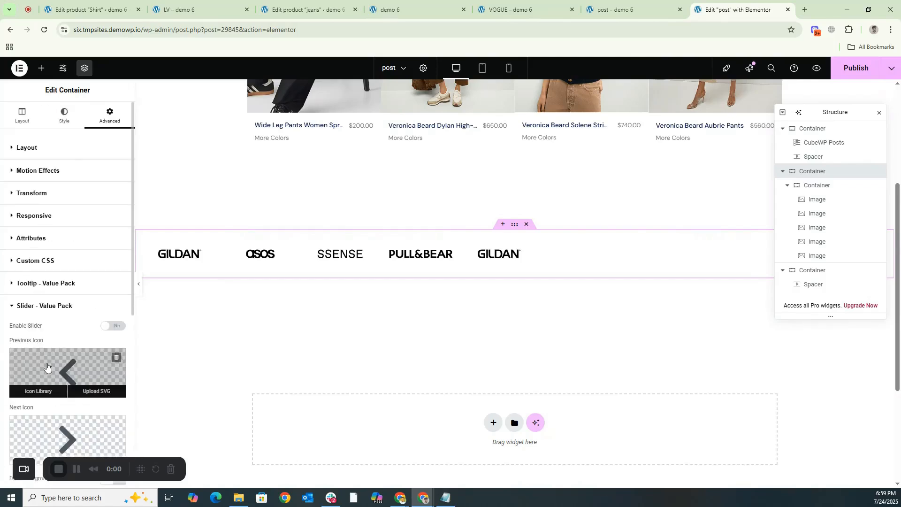
left_click(113, 326)
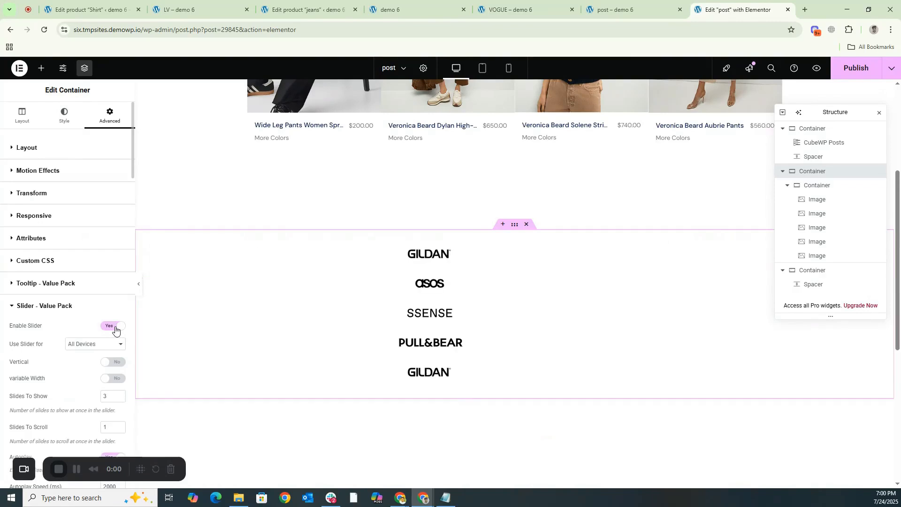
scroll(109, 294, "down", 2)
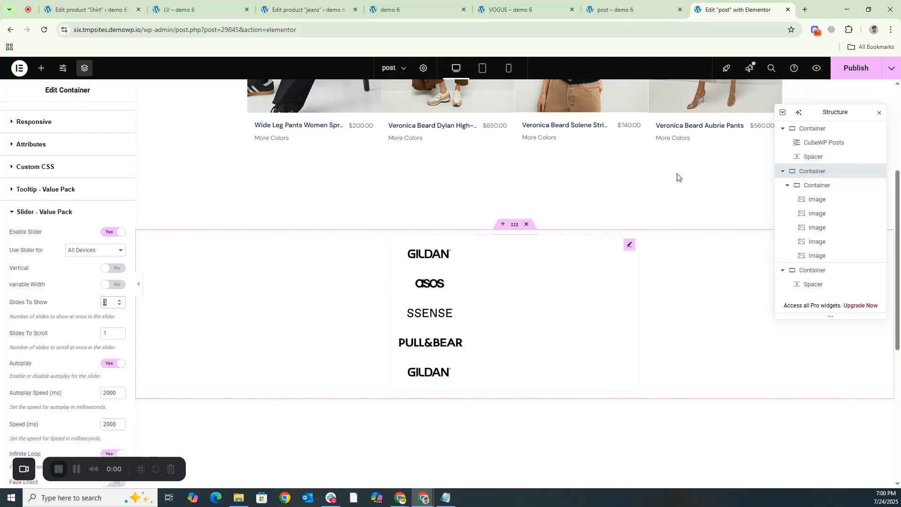
Publish the outer container's slider setting and reload the live post page to check the logos.
left_click(845, 71)
left_click(843, 69)
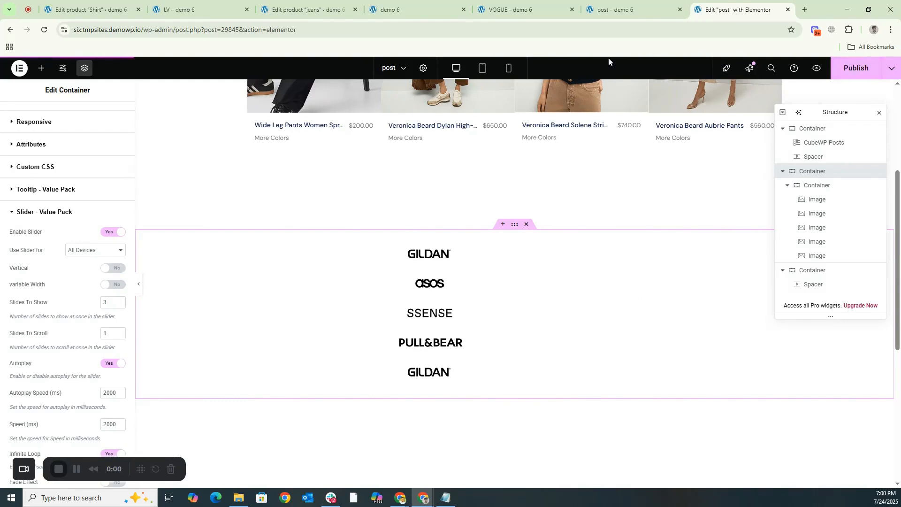
left_click(620, 9)
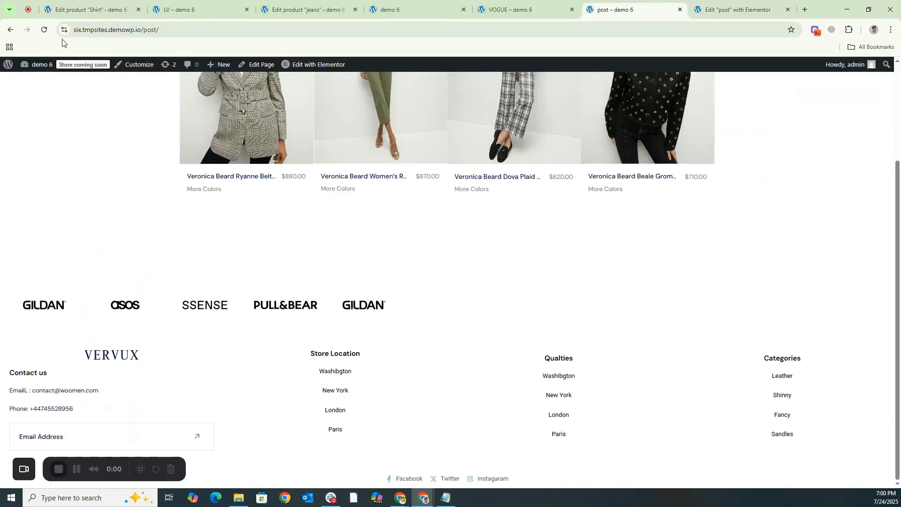
left_click(44, 30)
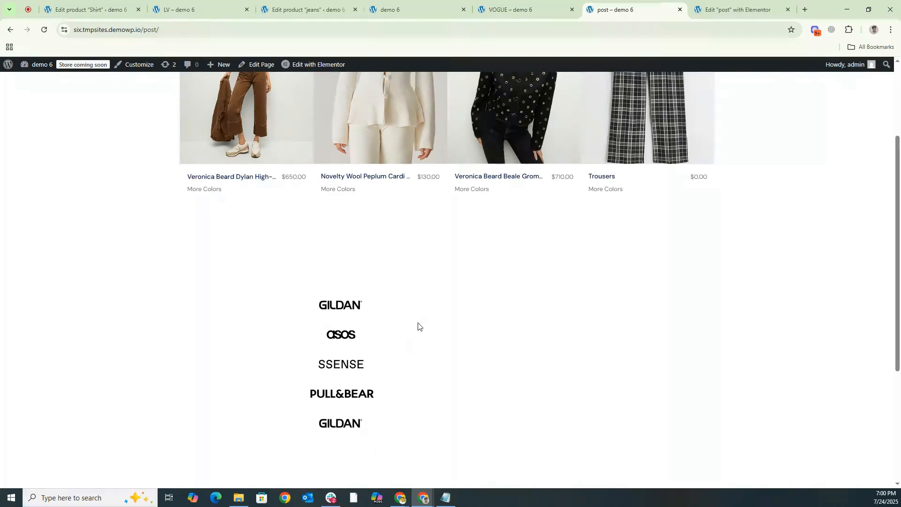
Return to the Elementor editor and turn off the outer container's Value Pack slider.
left_click(708, 8)
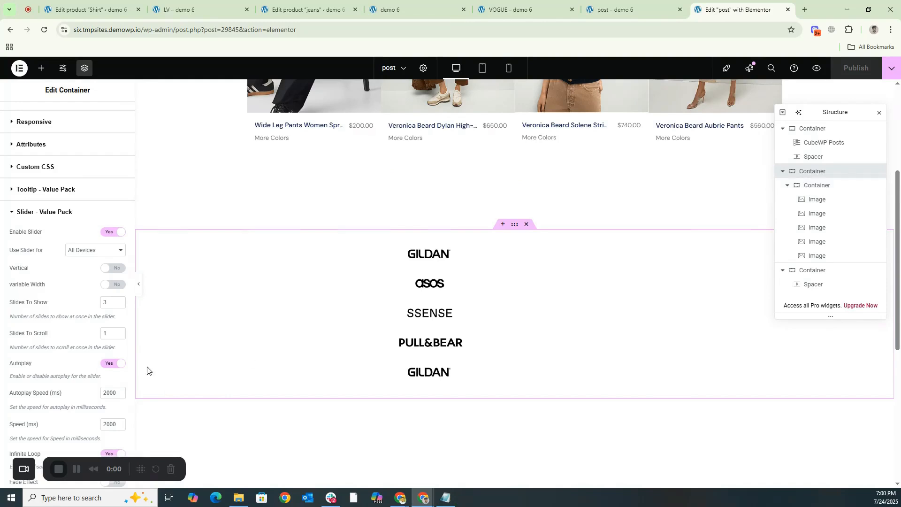
left_click(109, 233)
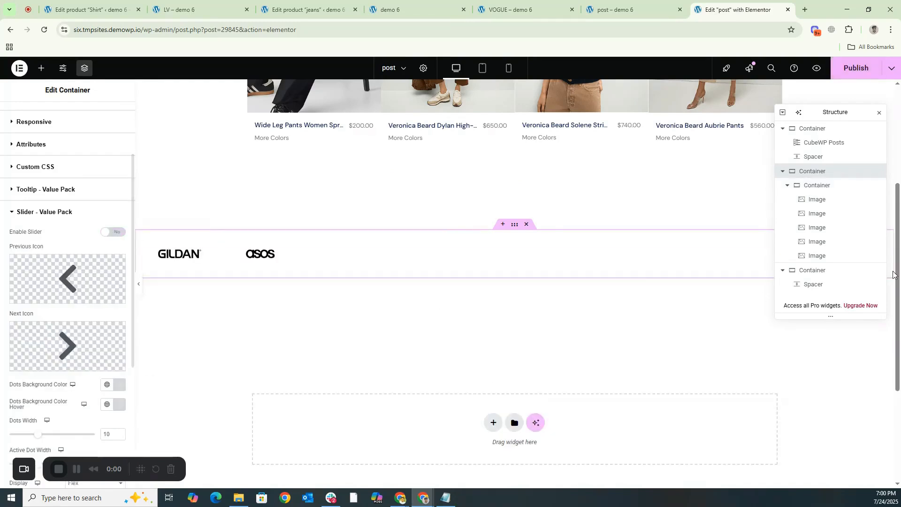
Enable the Value Pack slider on the nested container that holds the five logo images.
left_click(813, 187)
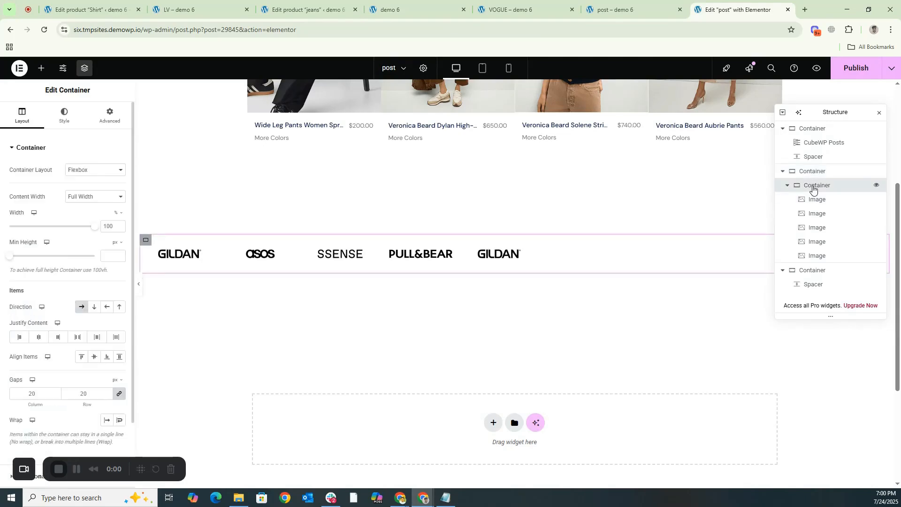
left_click(109, 115)
scroll(94, 296, "down", 4)
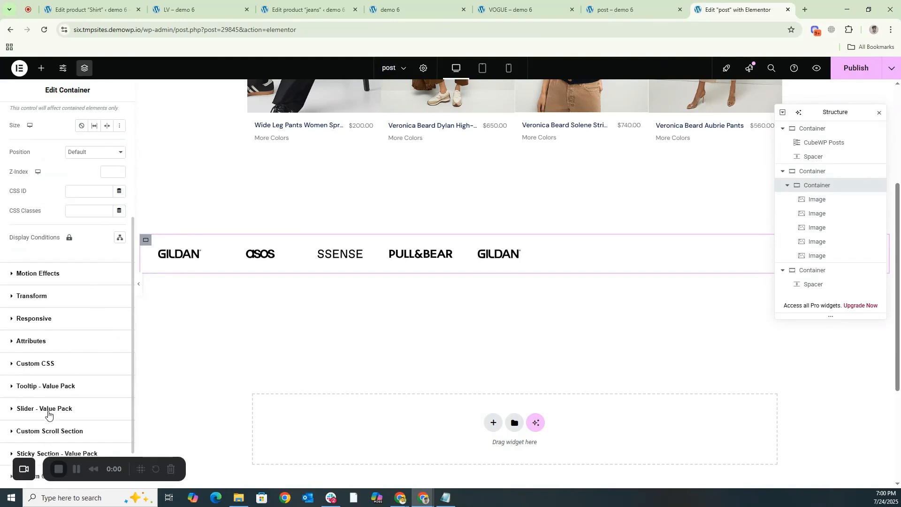
scroll(45, 394, "down", 1)
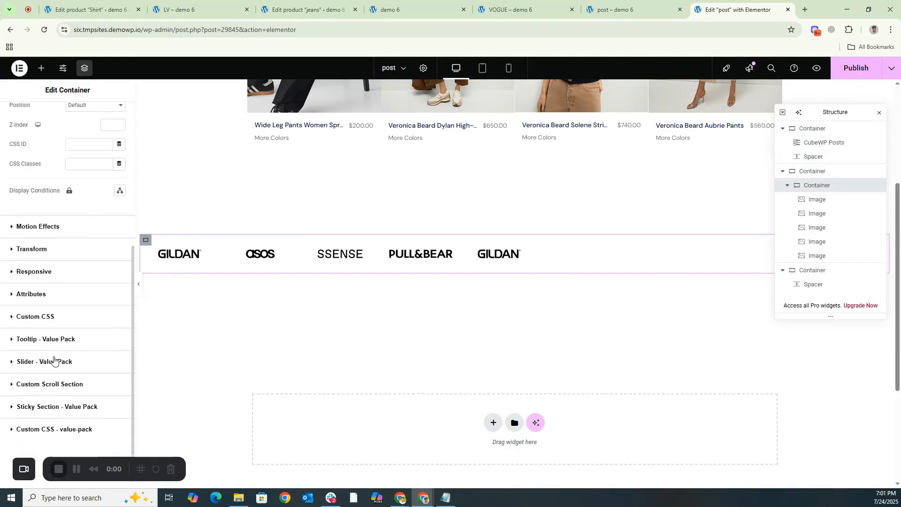
left_click(131, 357)
left_click(116, 328)
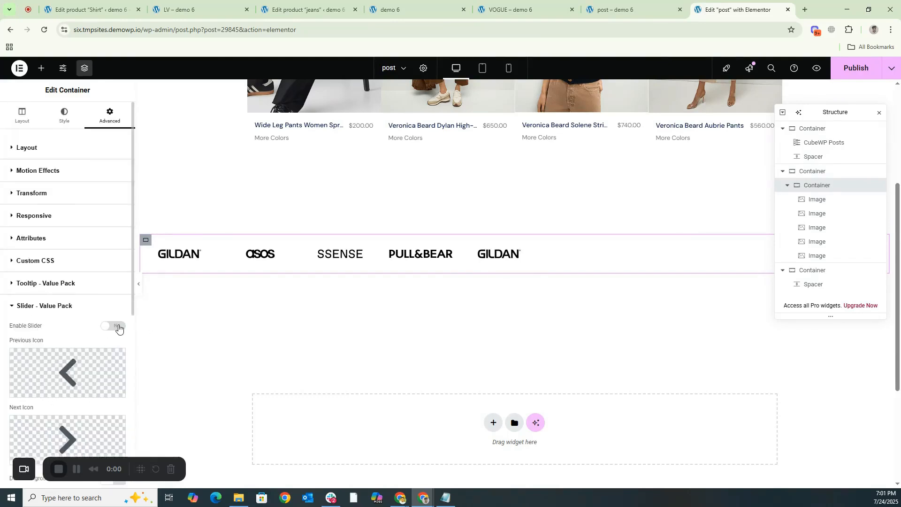
Remove the previous and next arrow icons from the nested container's slider settings.
scroll(86, 344, "down", 8)
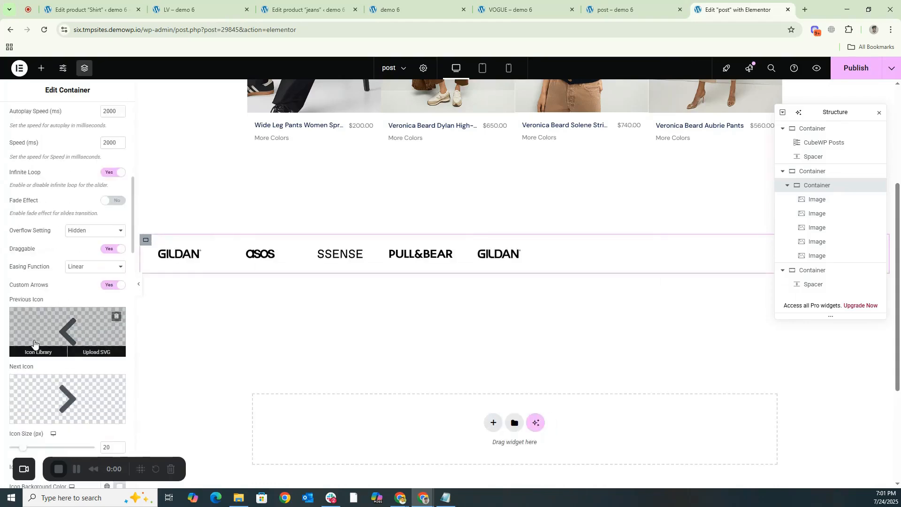
left_click(116, 316)
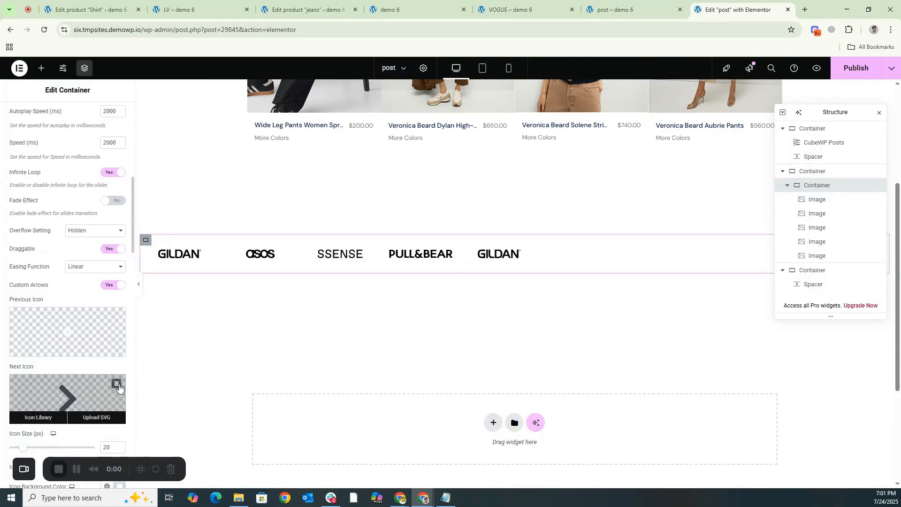
left_click(116, 383)
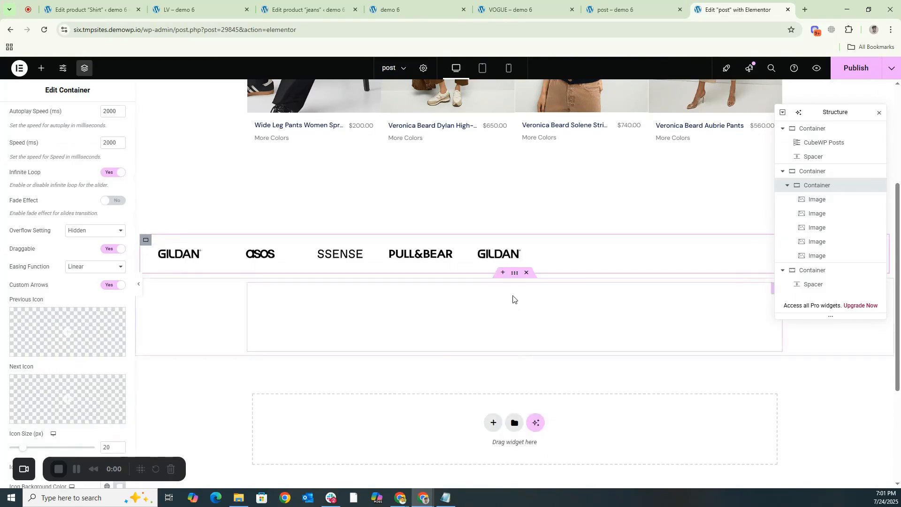
Publish the page and reload the live post page to check the logo slider.
left_click(859, 77)
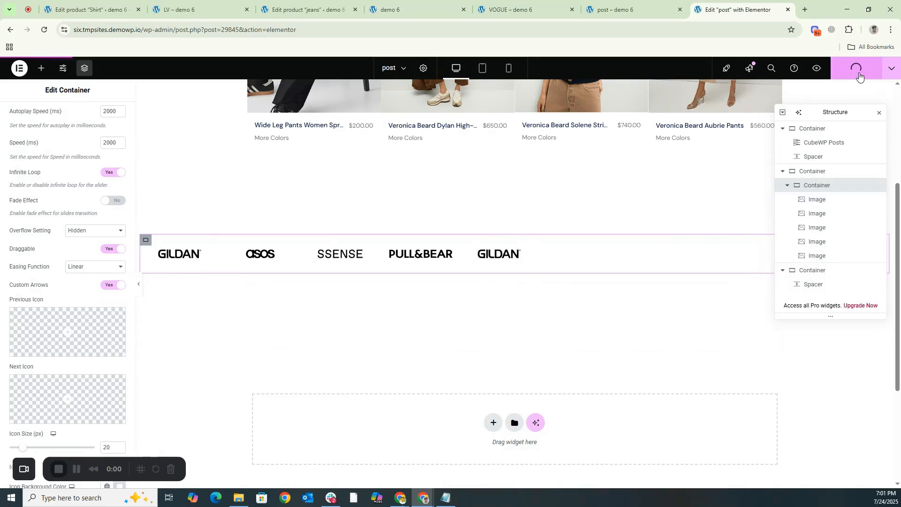
left_click(615, 5)
left_click(44, 30)
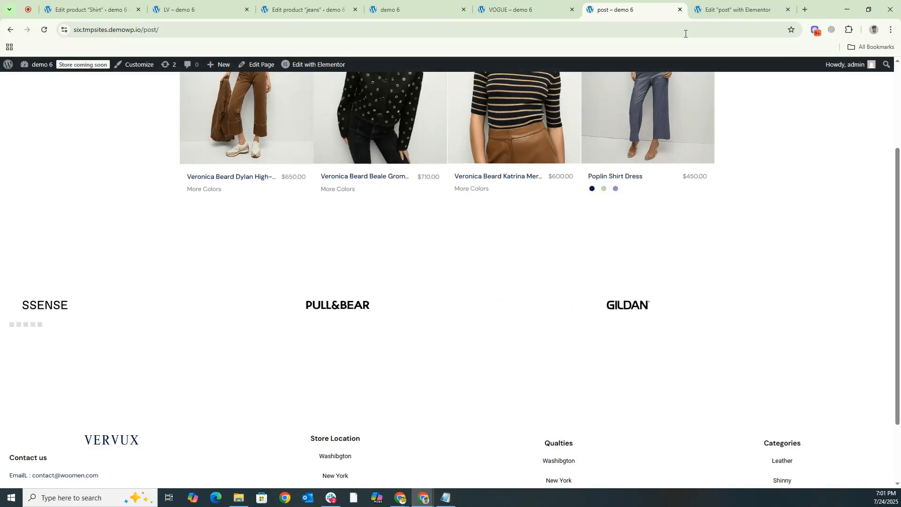
In the Elementor editor, try Center and Space Between for the nested logo container's justify content, settling on Space Around.
key("ctrl+Tab")
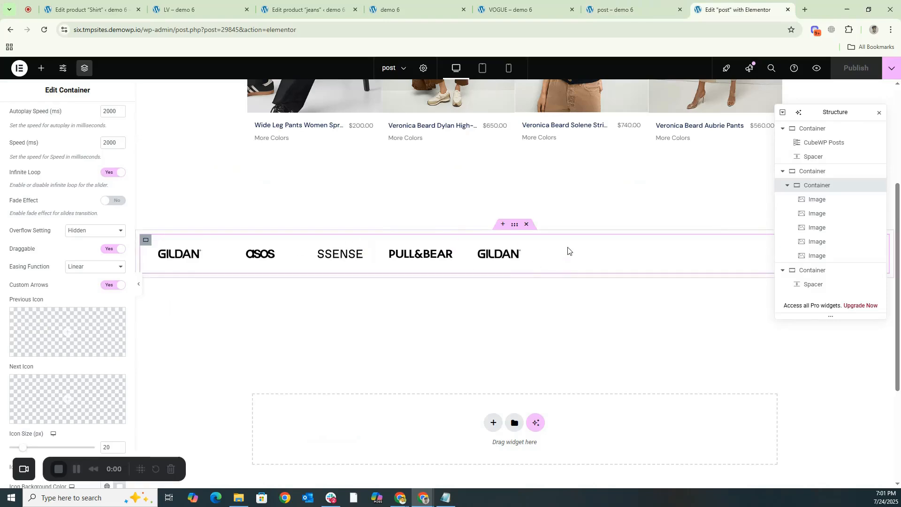
left_click(148, 245)
scroll(33, 121, "up", 3)
left_click(22, 115)
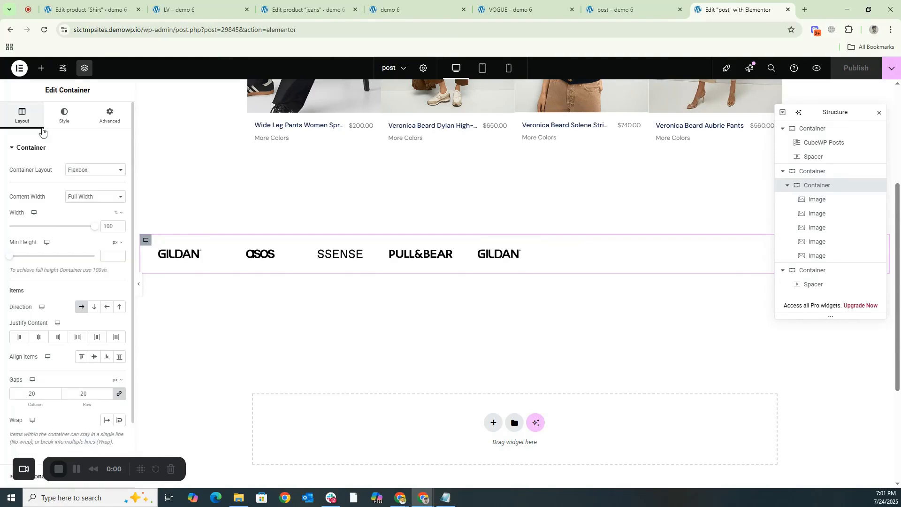
left_click(38, 338)
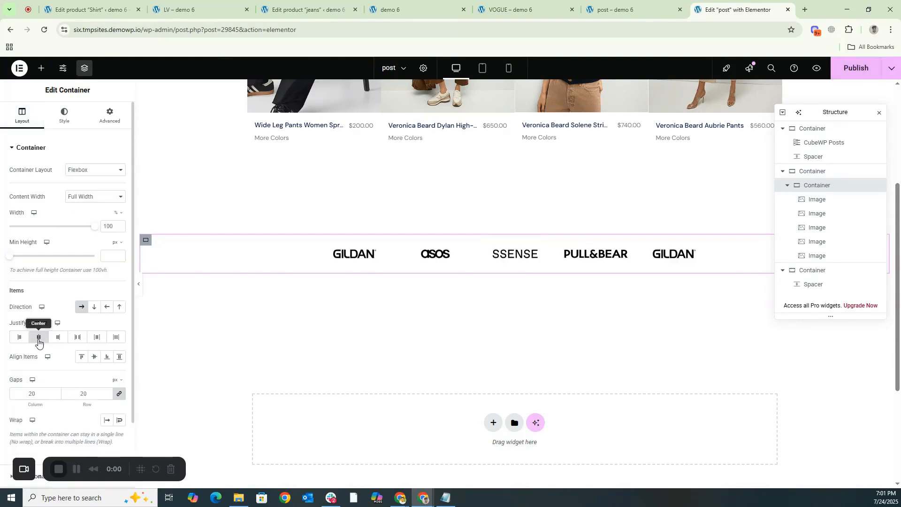
left_click(79, 343)
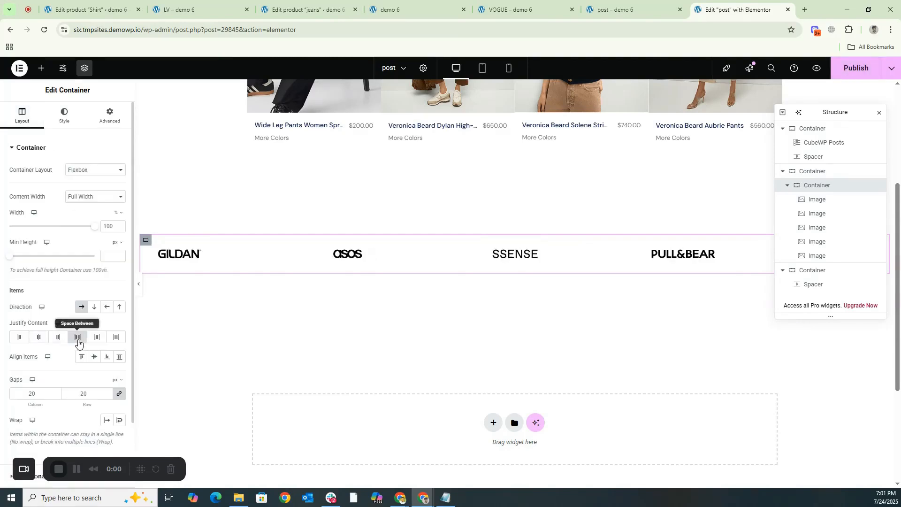
left_click(96, 338)
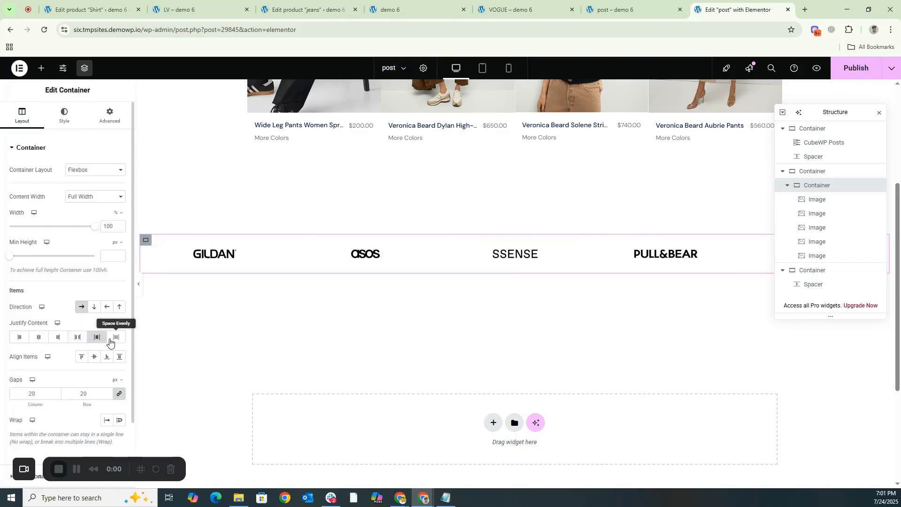
Set the nested logo container's justify content to Center, publish, and reload the live post page to check the slider.
left_click(37, 339)
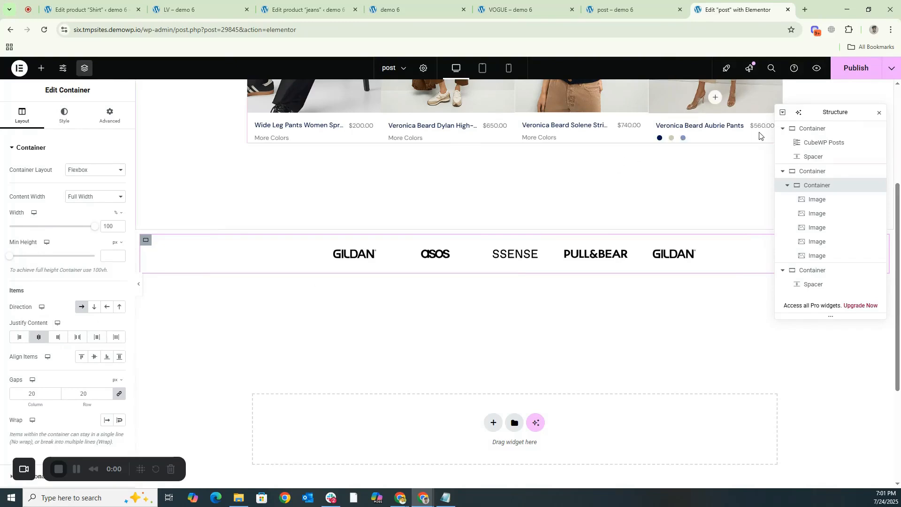
left_click(843, 69)
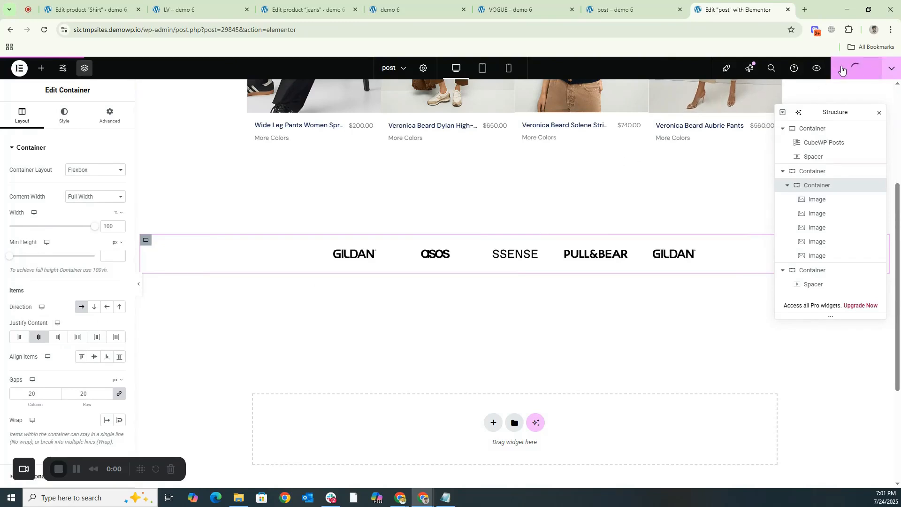
left_click(637, 4)
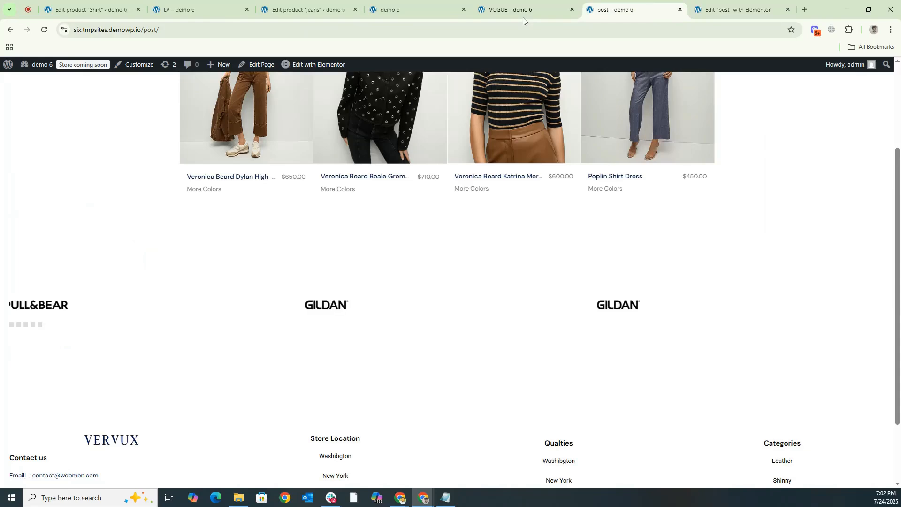
left_click(44, 31)
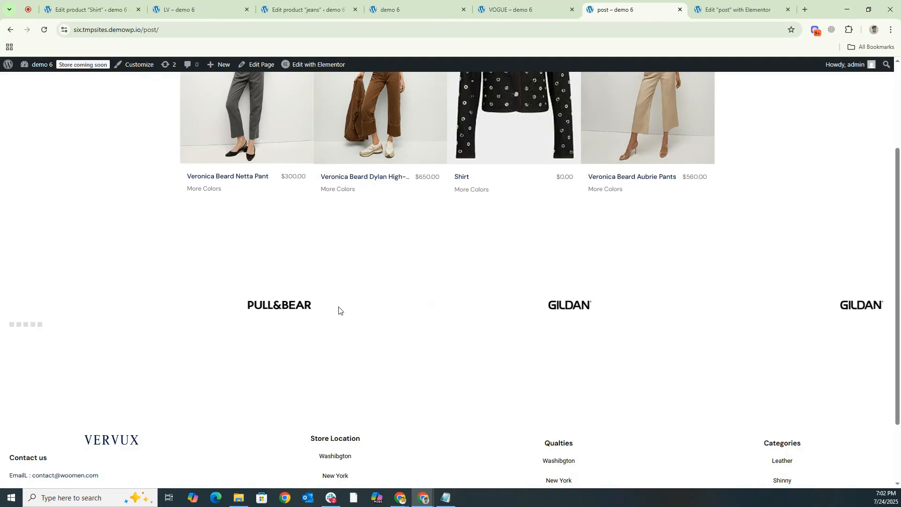
Back in the Elementor editor, set the first GILDAN logo image's link type to Custom URL.
left_click(732, 9)
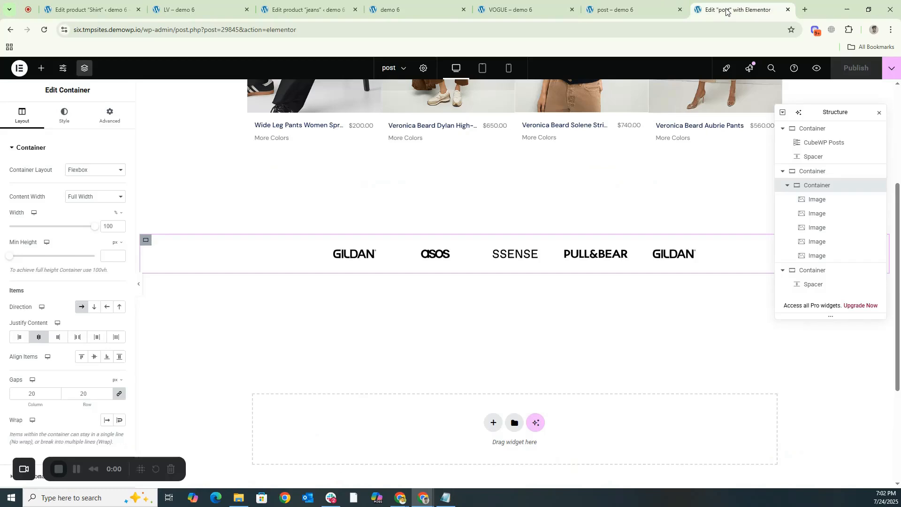
left_click(347, 261)
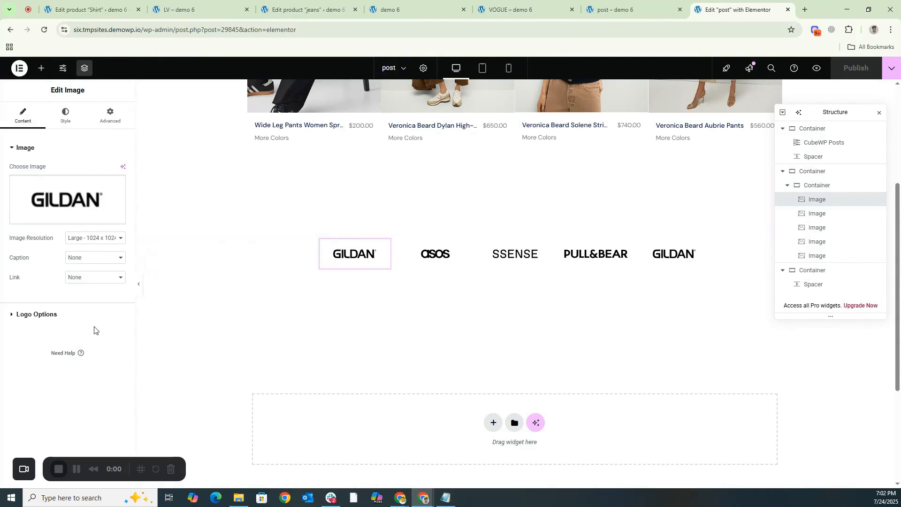
left_click_drag(23, 284, 8, 281)
left_click(89, 277)
left_click(79, 313)
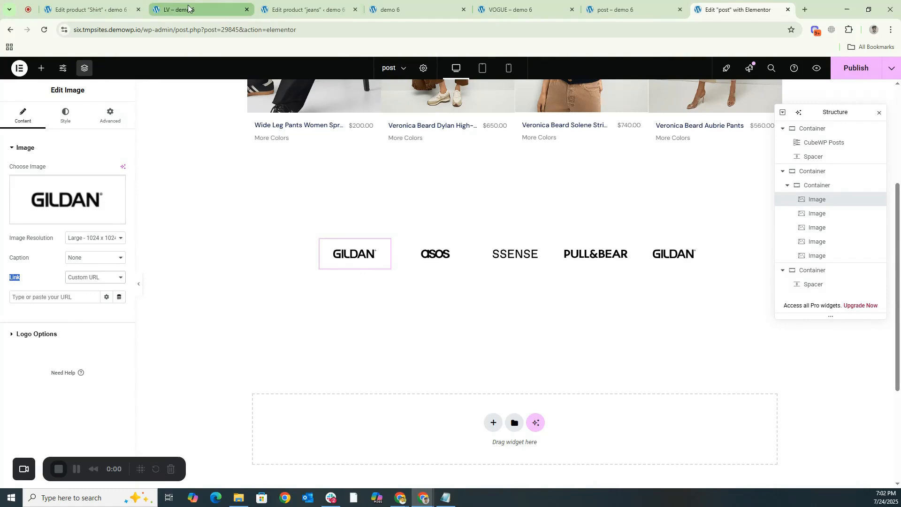
From the WooCommerce Brands list, open the GILDAN brand's public page in a new tab and copy its address.
left_click(97, 9)
left_click(15, 257)
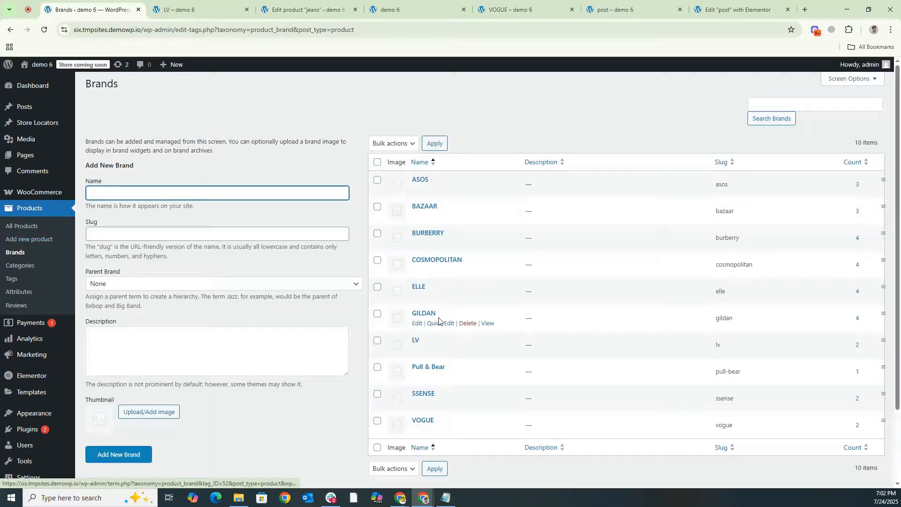
right_click(485, 323)
left_click(502, 330)
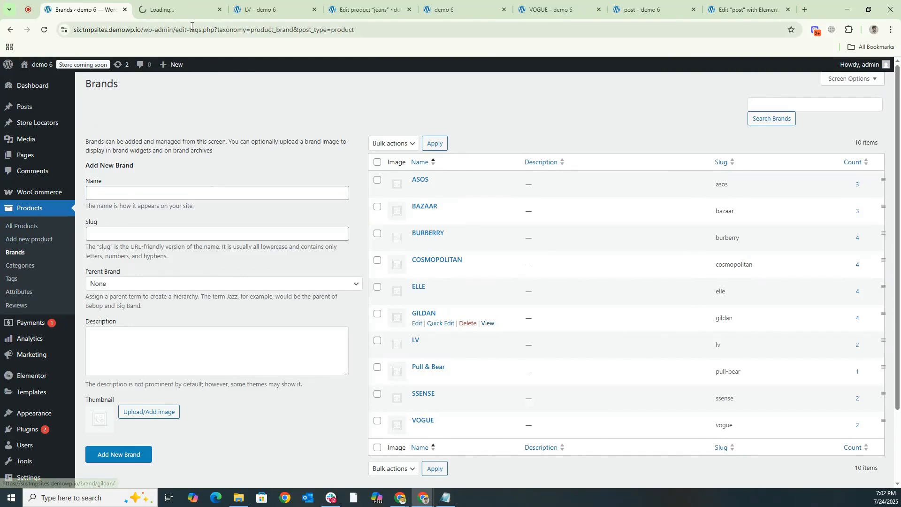
left_click(175, 13)
left_click(188, 29)
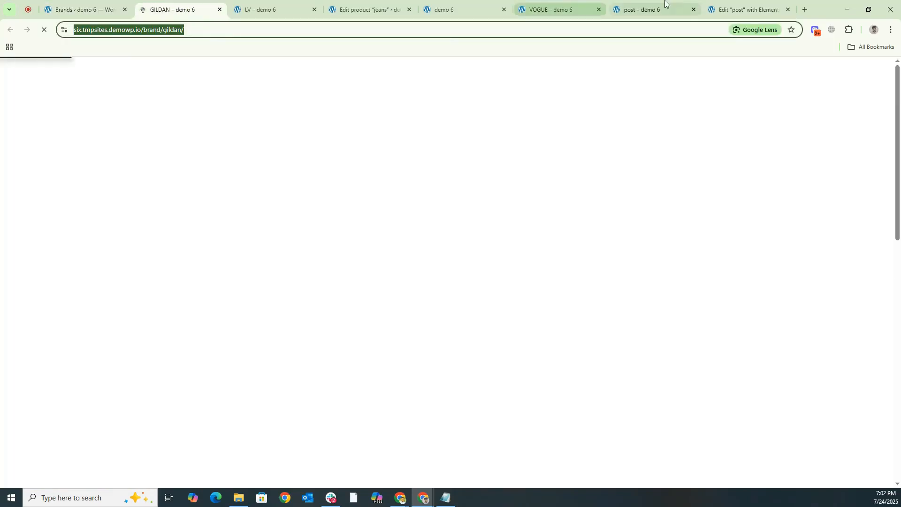
In the Elementor editor, paste the six.tmpsites.demowp.io/brand/gildan/ address as the GILDAN image's link and publish the page.
left_click(744, 9)
left_click(48, 296)
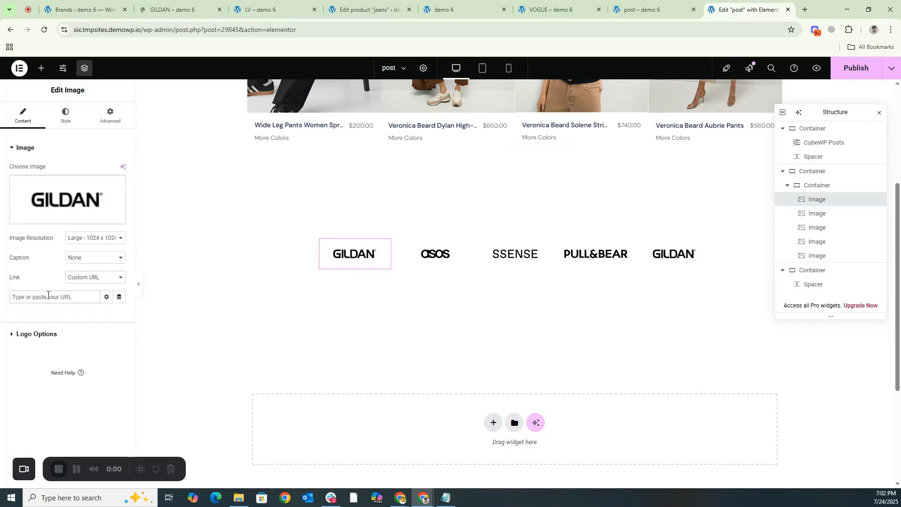
key("ctrl+v")
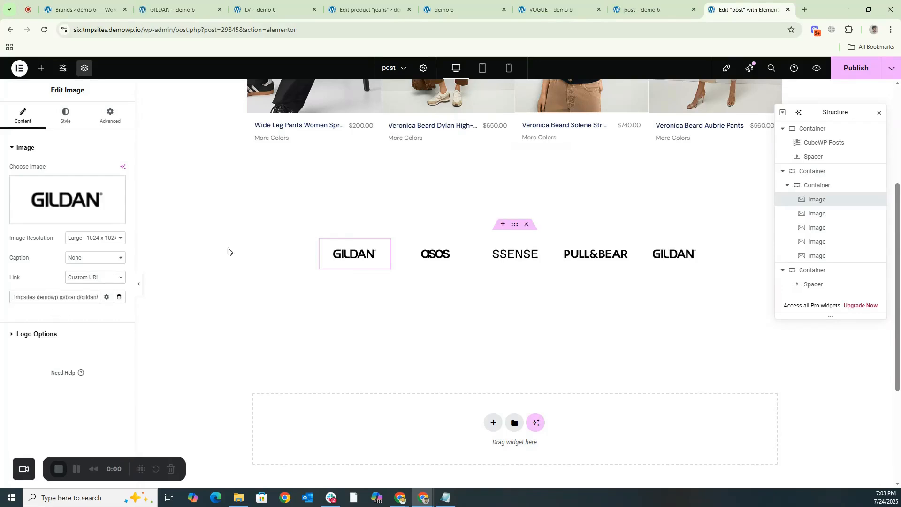
left_click(851, 72)
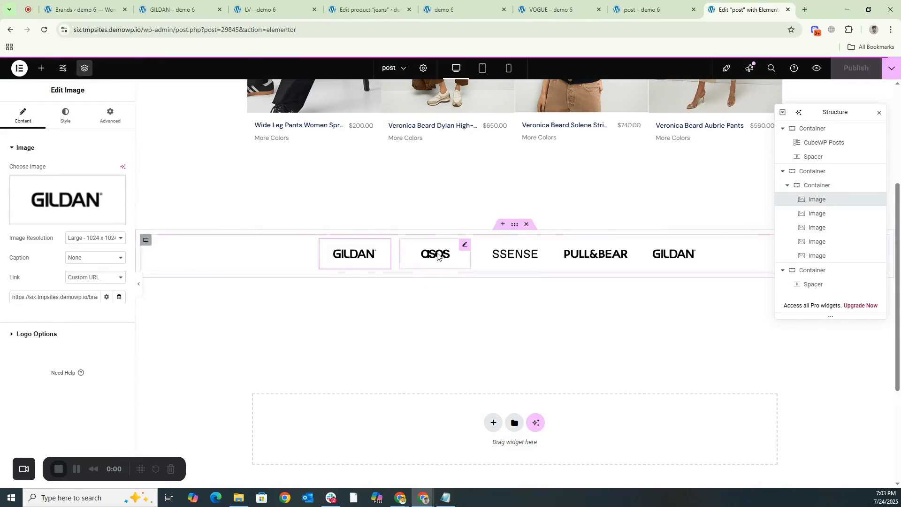
Reload the live post page, follow the GILDAN logo's link in the slider, and look through the brand's products.
left_click(670, 4)
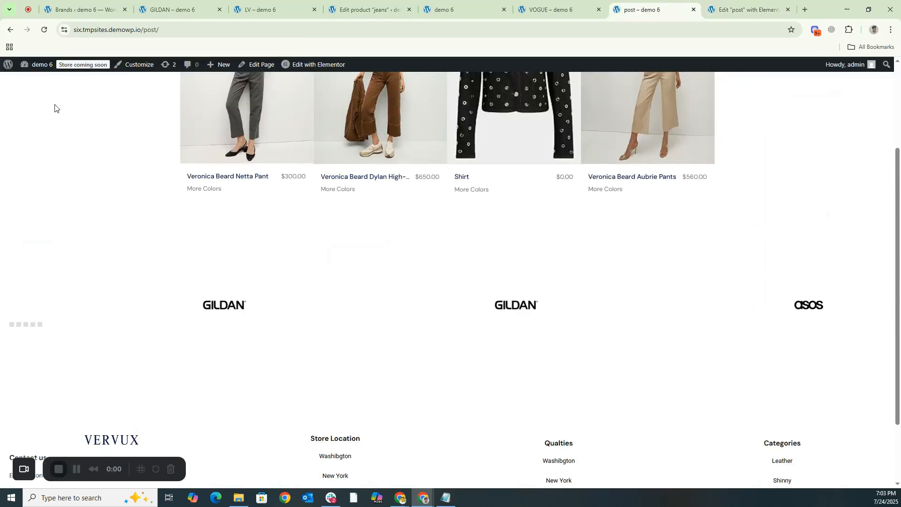
left_click(45, 32)
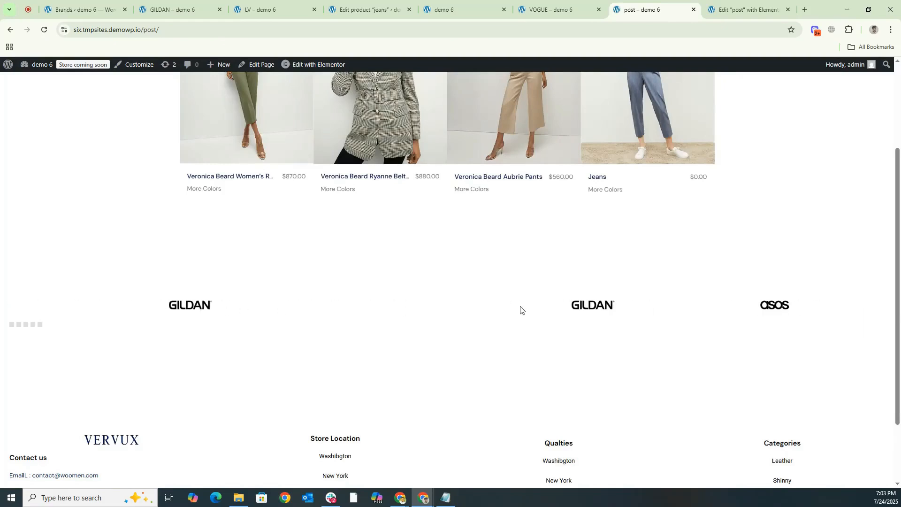
left_click(748, 306)
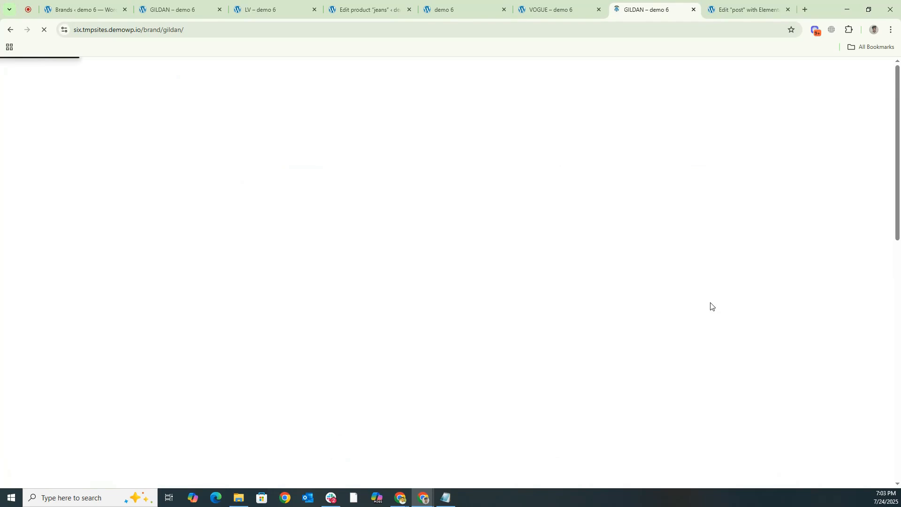
scroll(617, 225, "down", 4)
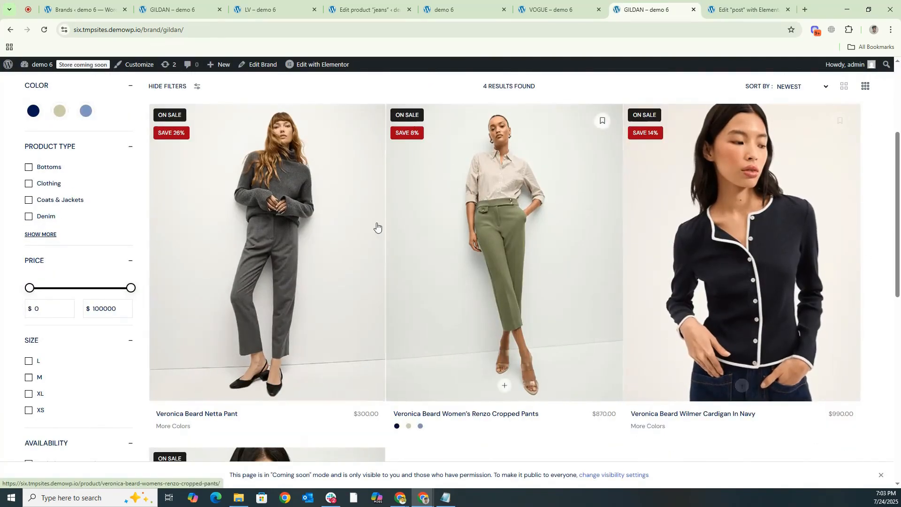
scroll(417, 406, "down", 2)
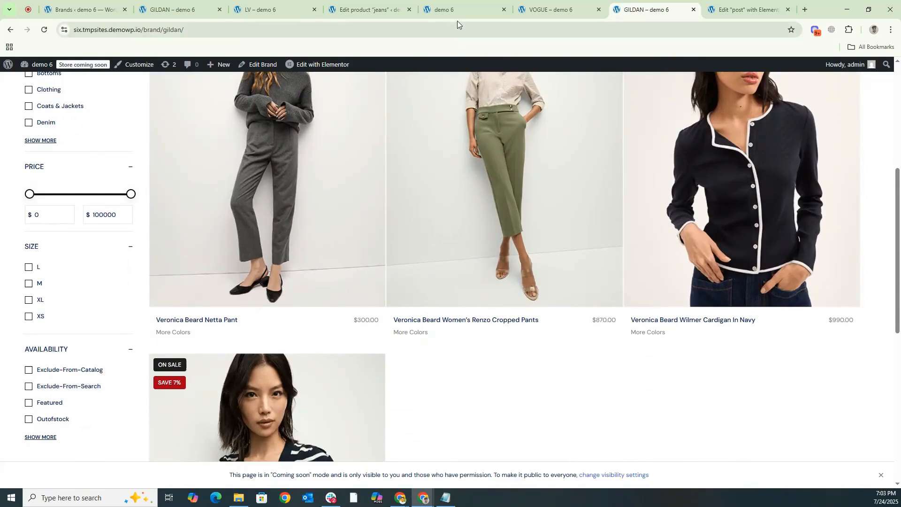
mouse_move(454, 19)
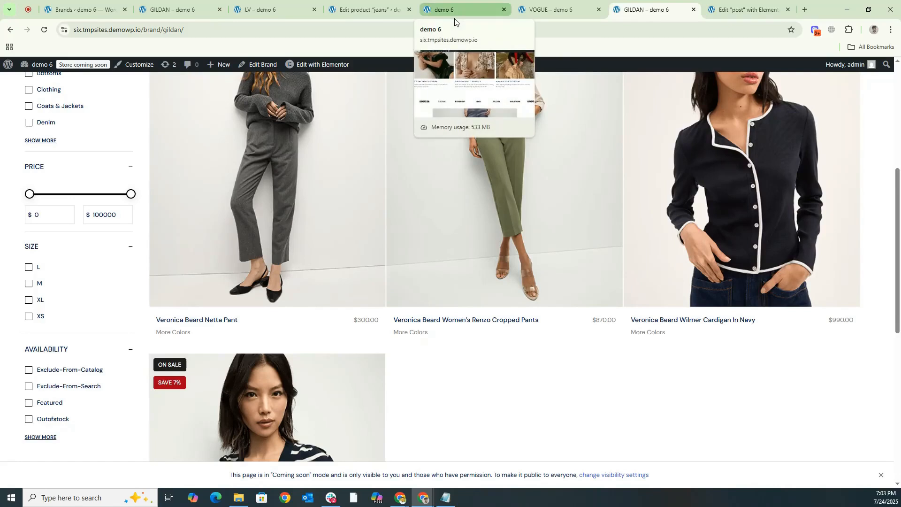